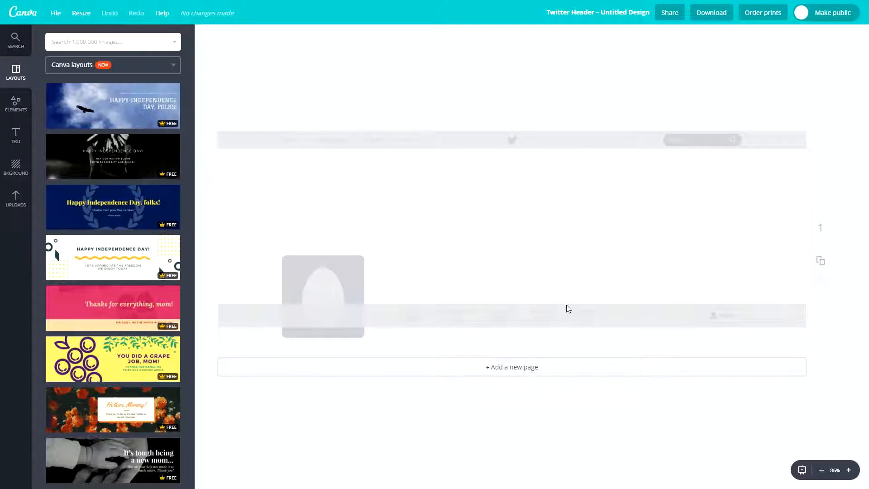
# Step: Apply the layout with the blue musical-instruments pattern and central blue concert title box to the blank Twitter header
pyautogui.rightClick(401, 181)
pyautogui.press('Escape')
pyautogui.scroll(-1, 121, 218)
pyautogui.scroll(-9, 121, 218)
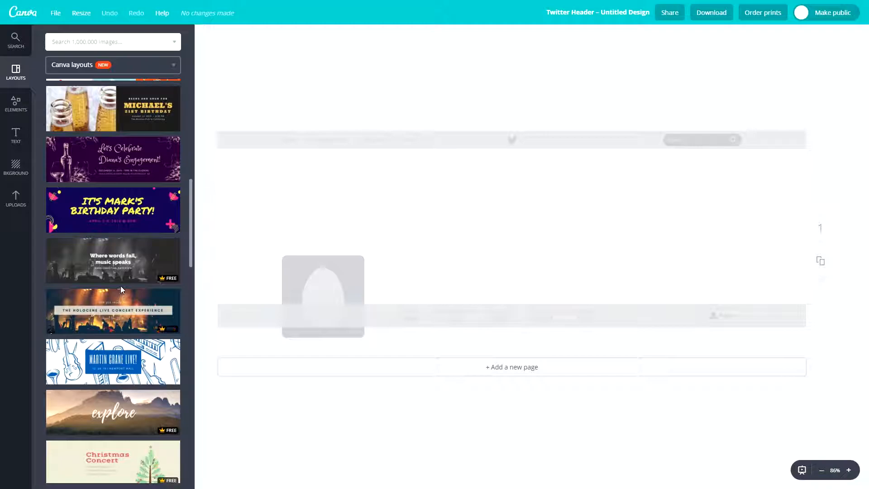
pyautogui.scroll(-6, 120, 286)
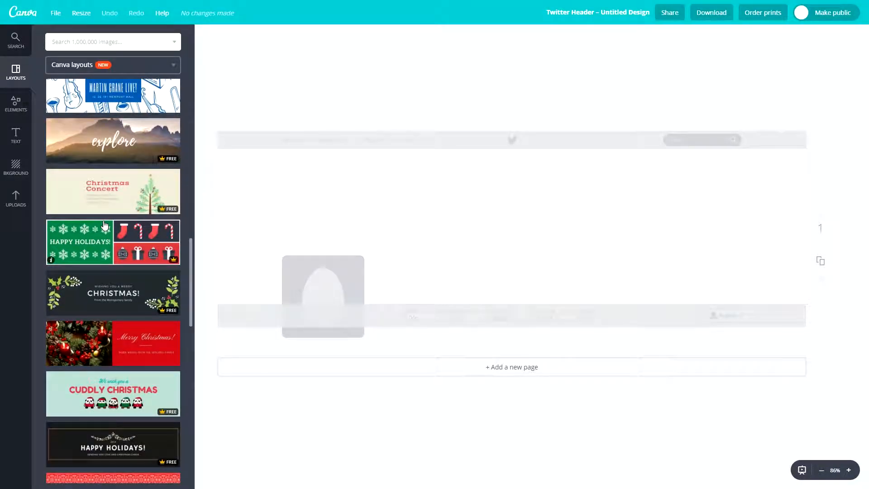
pyautogui.scroll(-3, 104, 225)
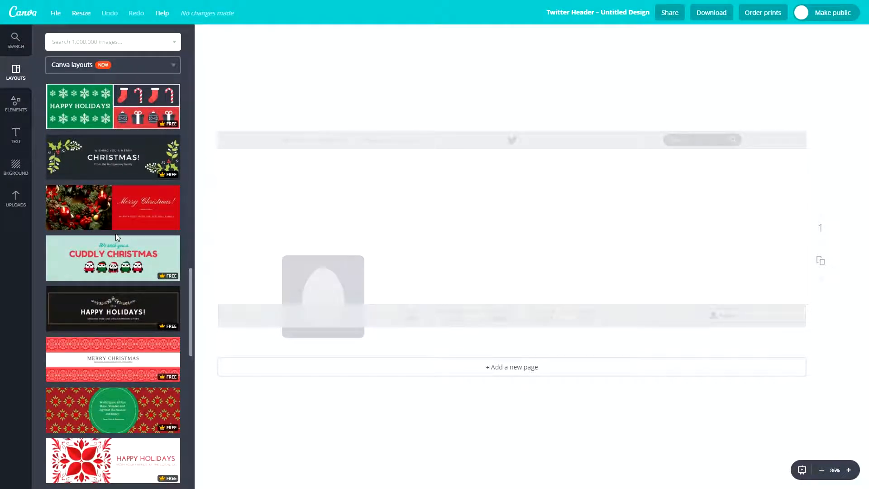
pyautogui.scroll(-3, 115, 233)
pyautogui.scroll(-3, 116, 233)
pyautogui.scroll(11, 152, 318)
pyautogui.scroll(-3, 151, 319)
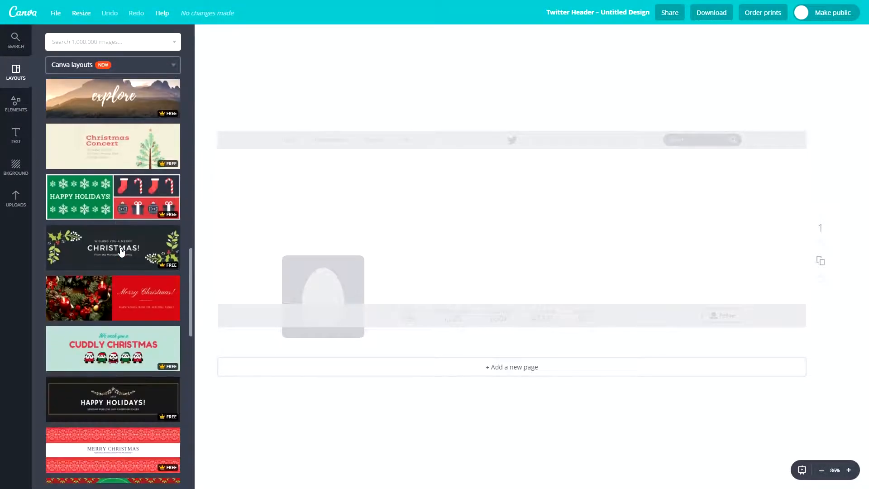
pyautogui.scroll(7, 98, 272)
pyautogui.scroll(5, 125, 271)
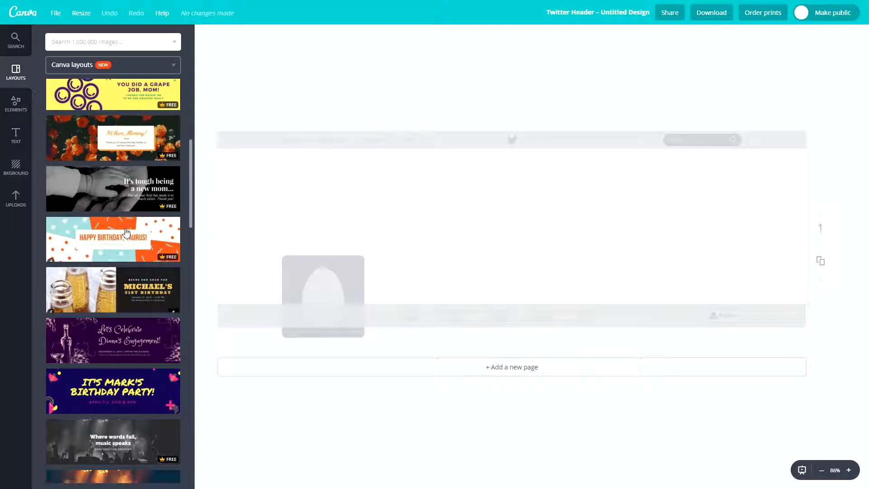
pyautogui.scroll(-10, 128, 203)
pyautogui.scroll(-5, 129, 174)
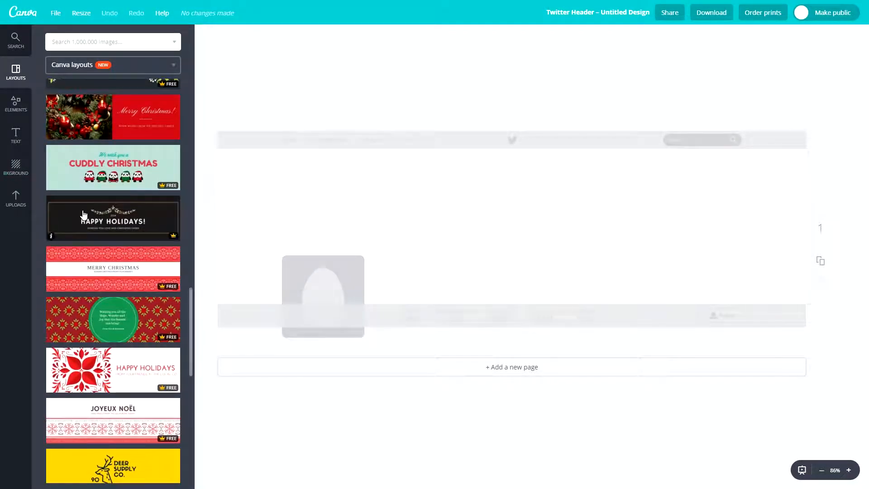
pyautogui.scroll(-6, 115, 227)
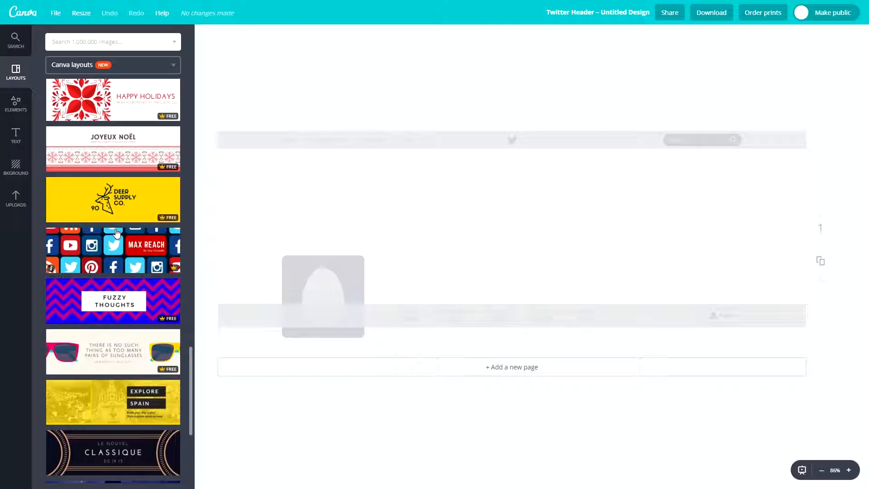
pyautogui.scroll(9, 117, 232)
pyautogui.click(113, 135)
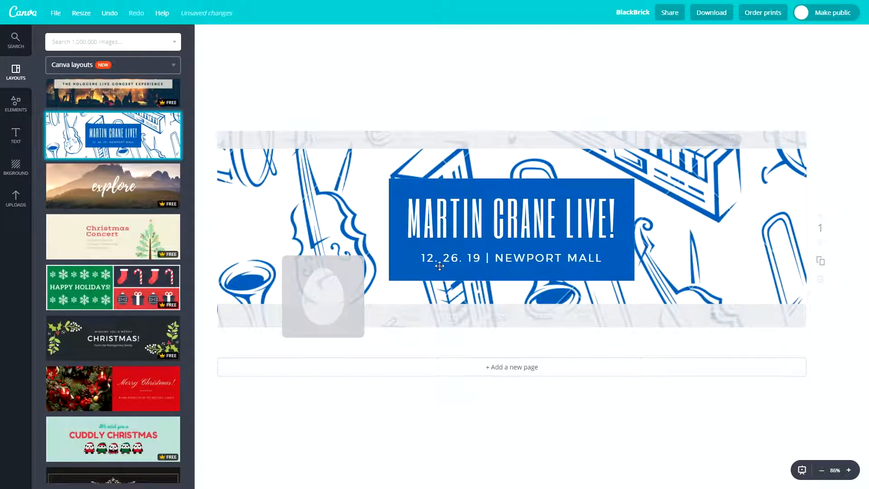
# Step: Remove the instruments pattern from the header, search the images for "macbook" and try a dark desk photo on the design
pyautogui.click(309, 203)
pyautogui.moveTo(304, 208); pyautogui.dragTo(237, 233)
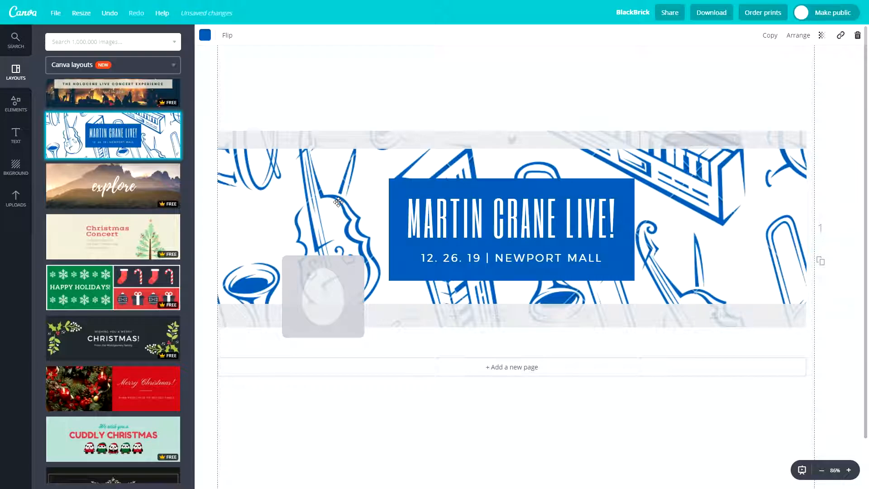
pyautogui.click(78, 42)
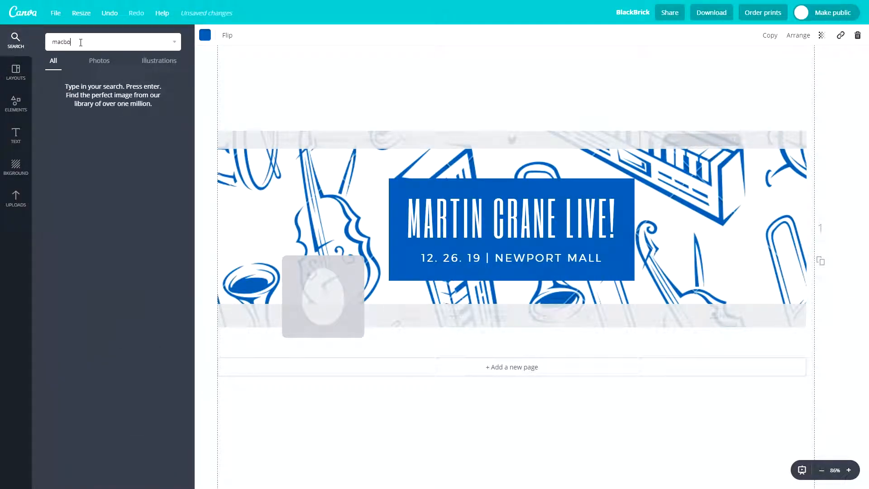
pyautogui.press('Return')
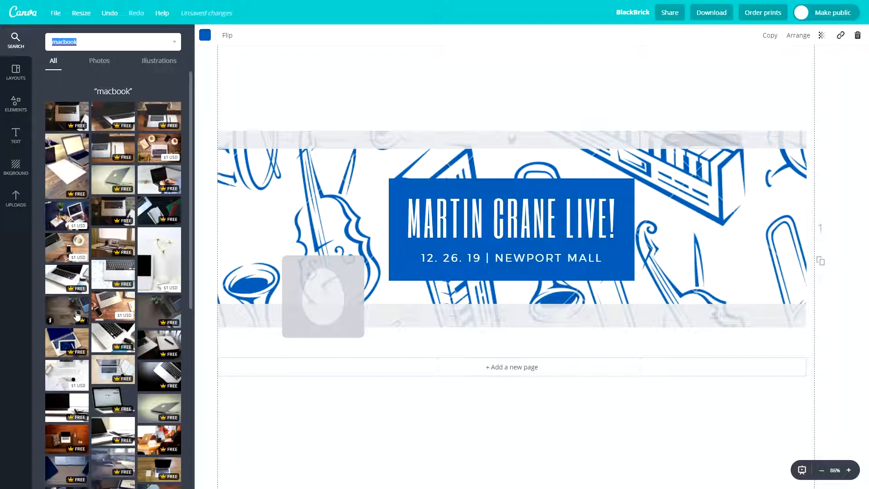
pyautogui.moveTo(68, 311); pyautogui.dragTo(314, 227)
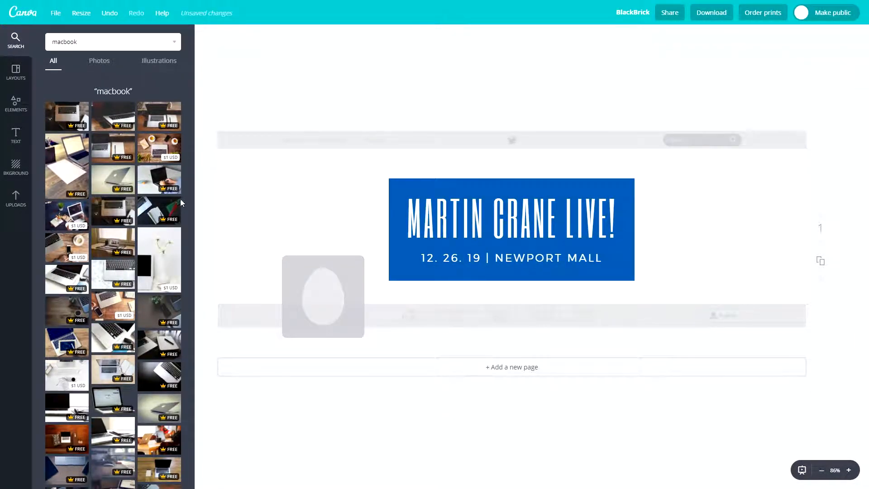
# Step: Insert a single-cell image grid filling the whole header and send it behind the blue title box
pyautogui.click(16, 102)
pyautogui.click(112, 82)
pyautogui.click(67, 148)
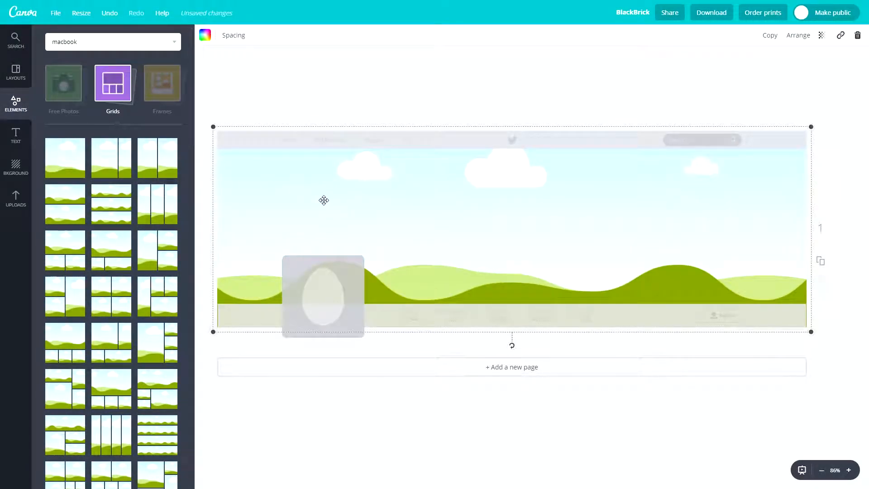
pyautogui.click(799, 38)
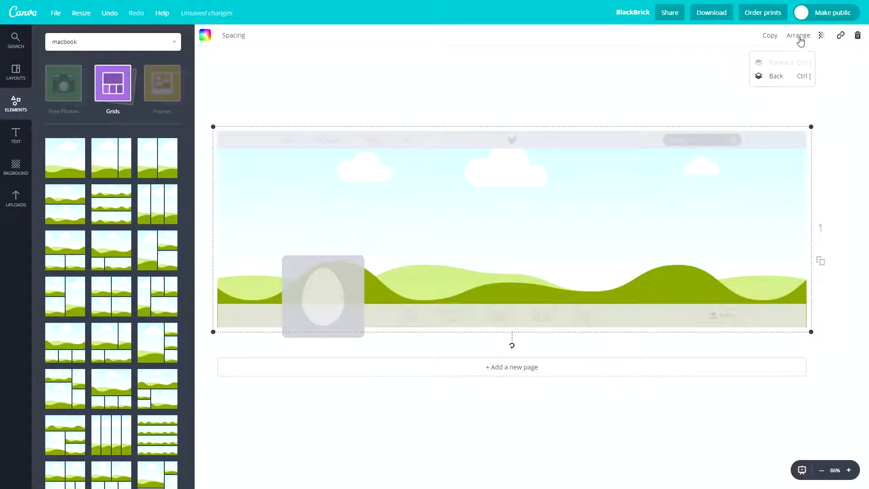
pyautogui.click(775, 76)
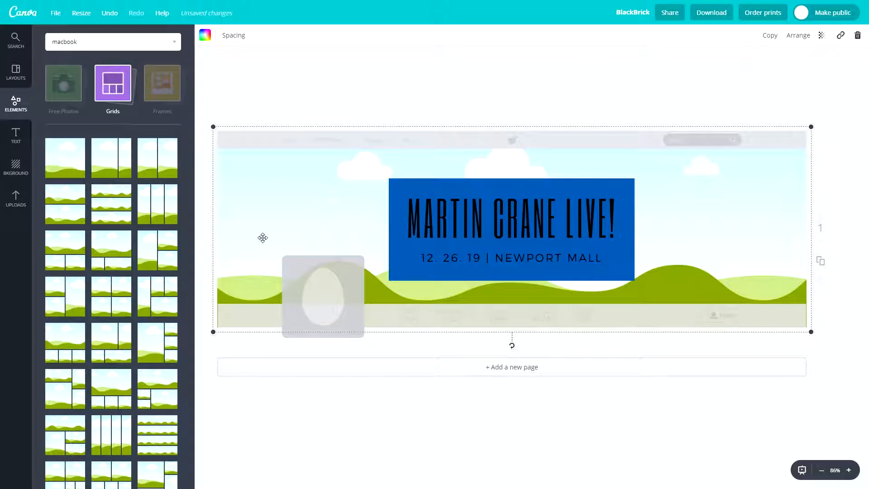
# Step: Fill the header grid with the blurred close-up laptop keyboard photo from a "macbook" search, trying several other desk photos first
pyautogui.press('Return')
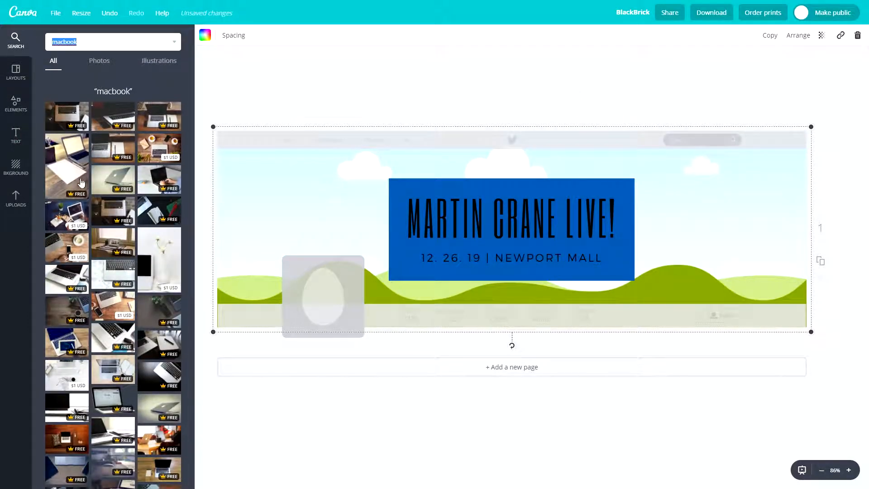
pyautogui.scroll(-2, 99, 354)
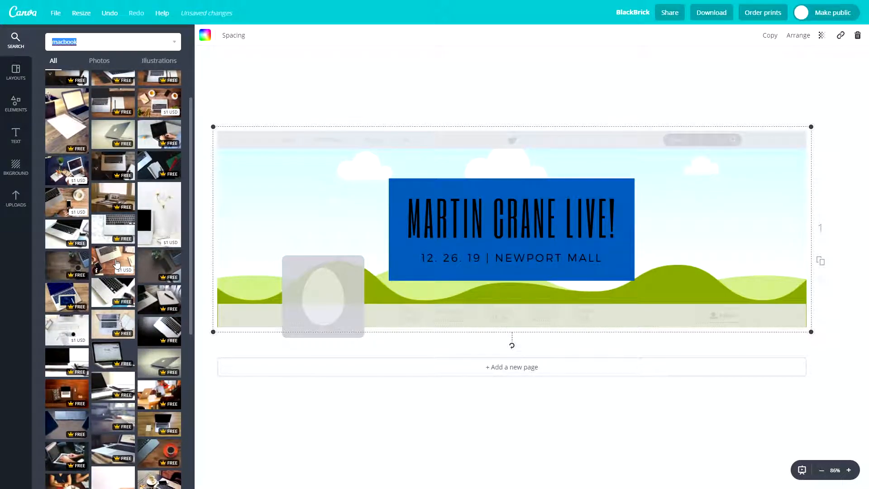
pyautogui.moveTo(117, 262); pyautogui.dragTo(517, 238)
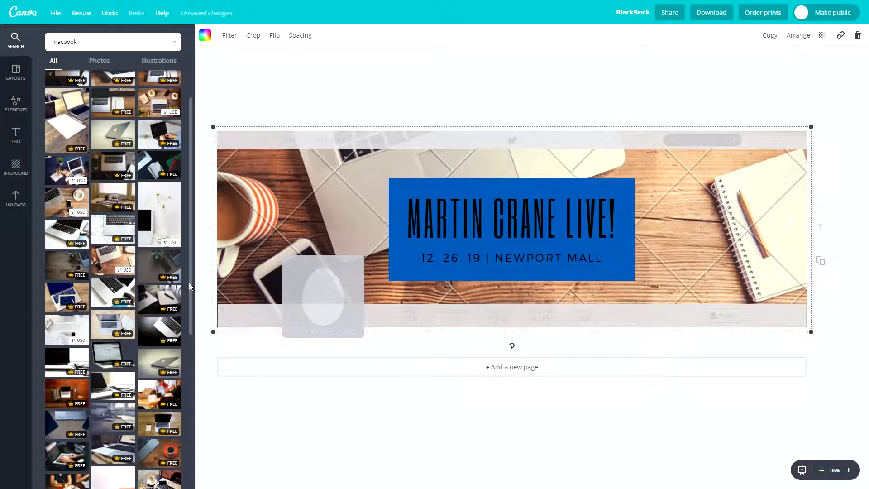
pyautogui.moveTo(153, 266); pyautogui.dragTo(251, 231)
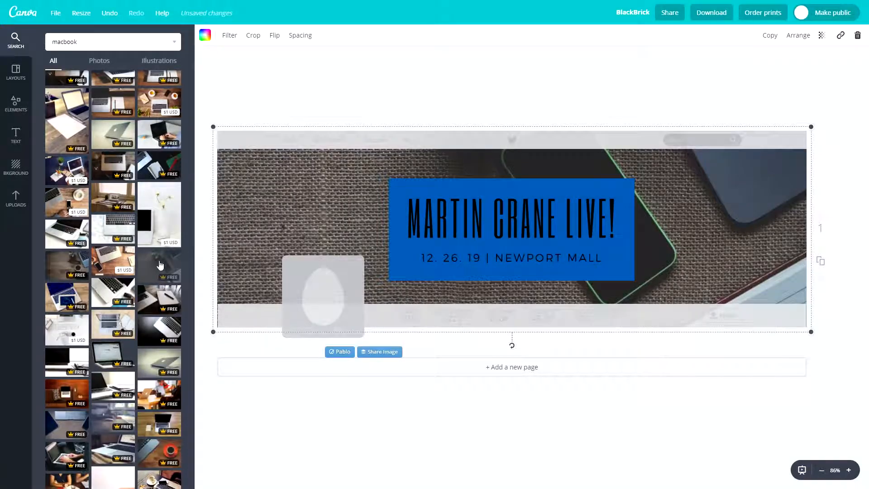
pyautogui.scroll(-1, 150, 308)
pyautogui.moveTo(155, 253); pyautogui.dragTo(290, 213)
pyautogui.moveTo(155, 282); pyautogui.dragTo(276, 224)
pyautogui.scroll(-1, 128, 367)
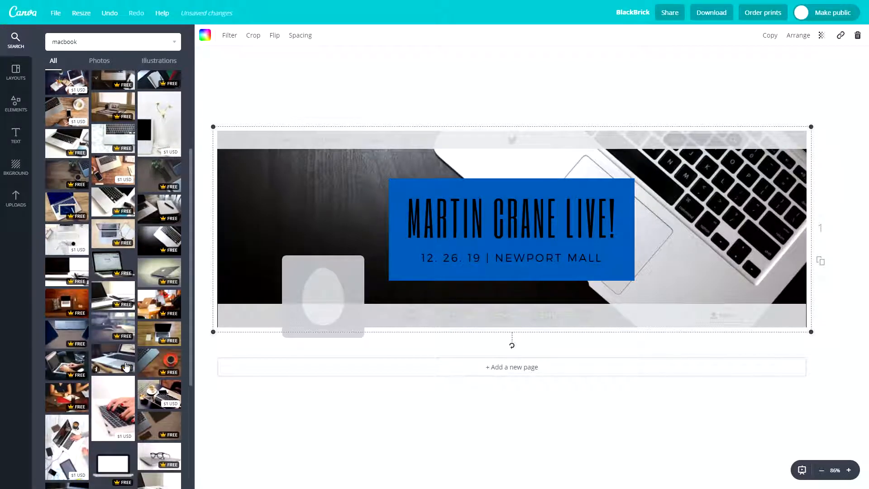
pyautogui.moveTo(113, 358); pyautogui.dragTo(224, 277)
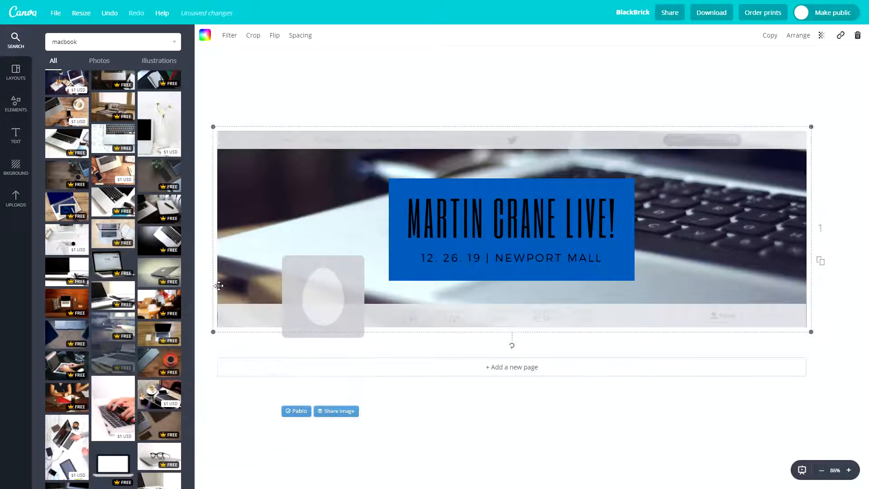
# Step: Recolor the title box from the default palette, trying the lightest grey and settling on the medium grey
pyautogui.click(408, 220)
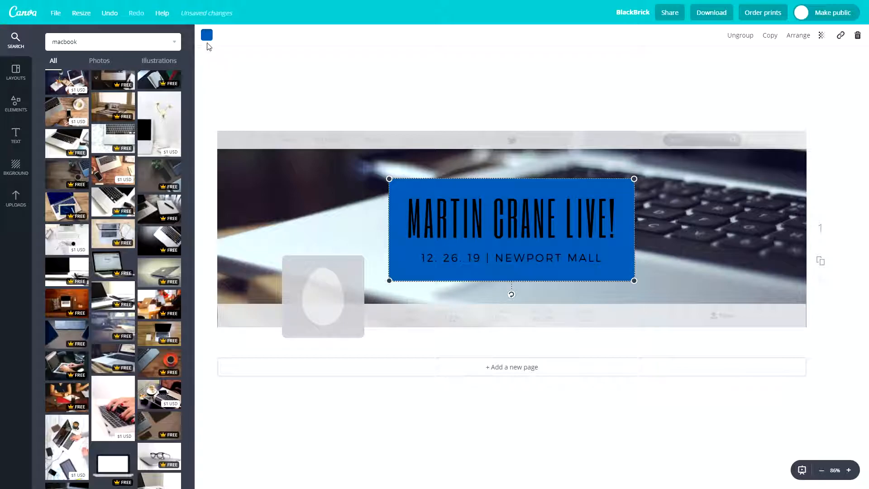
pyautogui.click(207, 36)
pyautogui.click(266, 177)
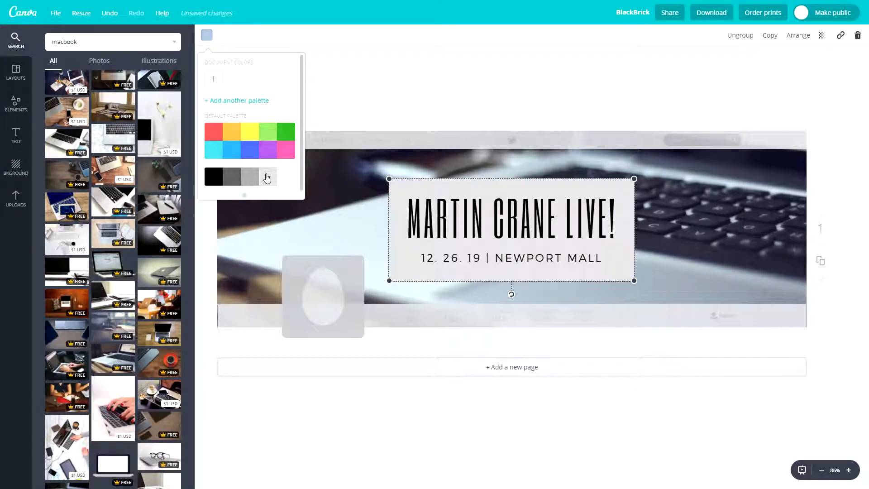
pyautogui.click(250, 177)
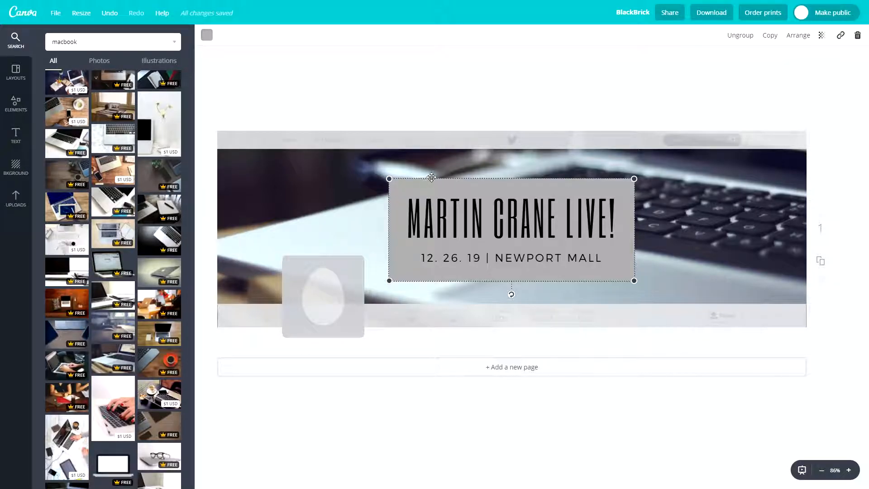
# Step: Replace the headline text in the title box with "BLACKBRICK"
pyautogui.click(438, 223)
pyautogui.click(439, 223)
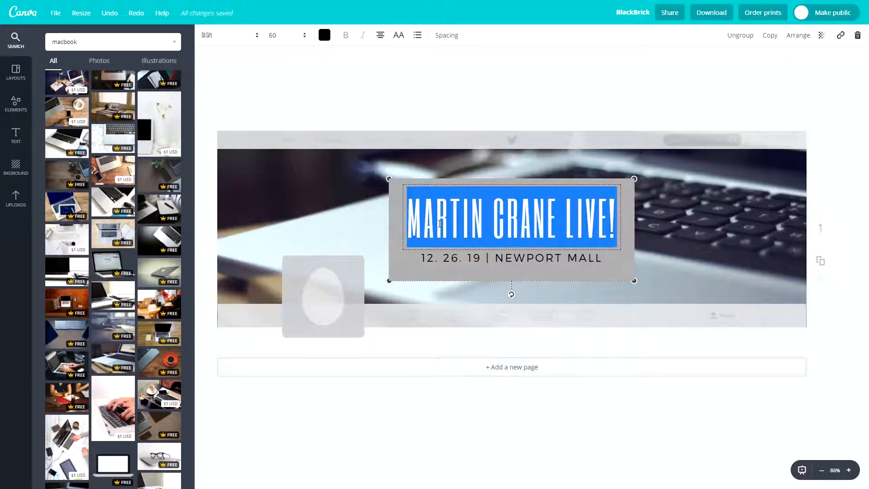
pyautogui.write('BLACK')
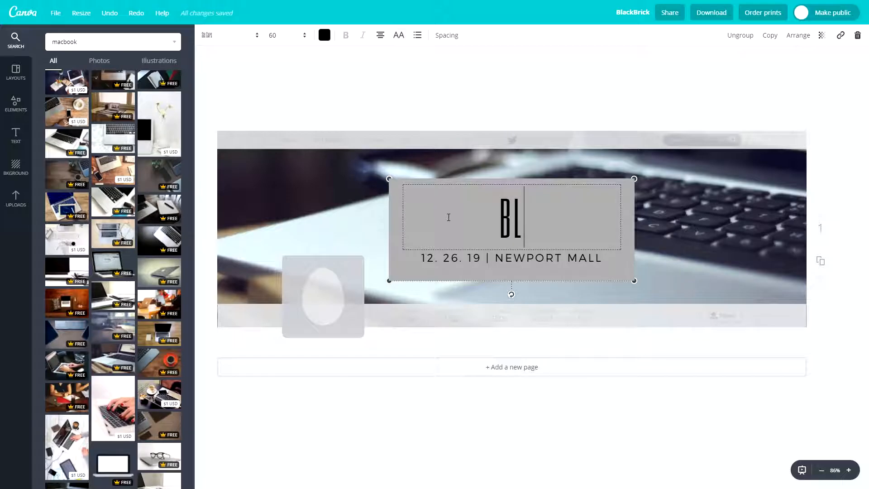
pyautogui.write('BRICK')
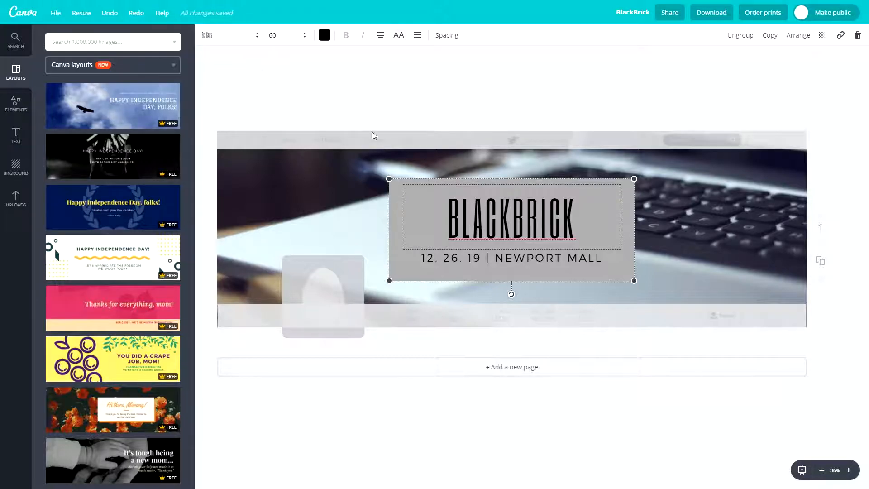
# Step: Change the font of the BLACKBRICK headline to Edo
pyautogui.click(233, 35)
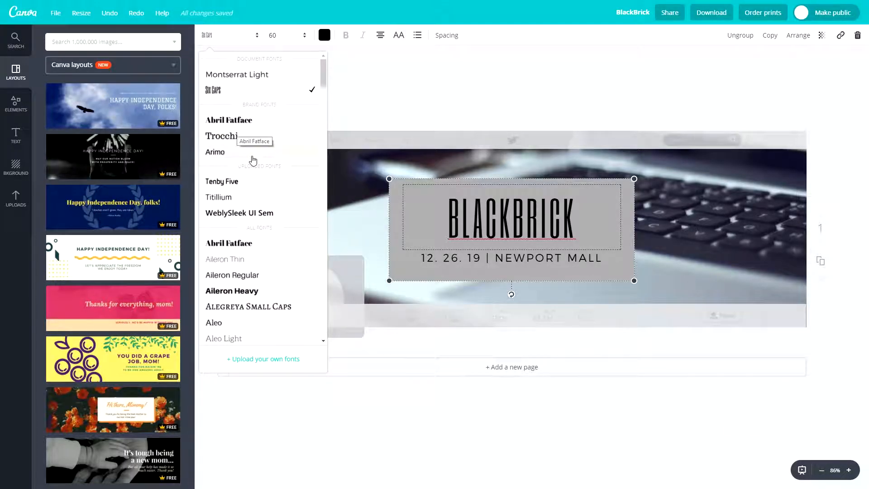
pyautogui.scroll(-1, 255, 245)
pyautogui.scroll(-4, 253, 243)
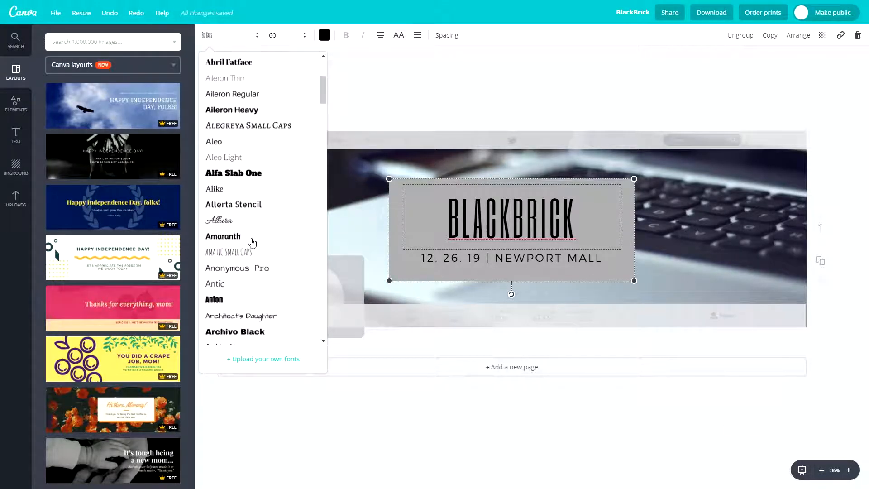
pyautogui.scroll(-5, 253, 240)
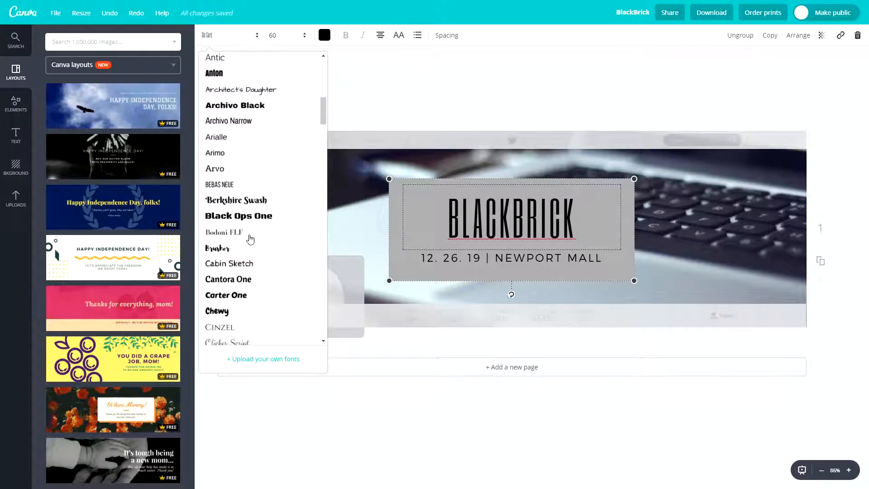
pyautogui.scroll(-5, 256, 231)
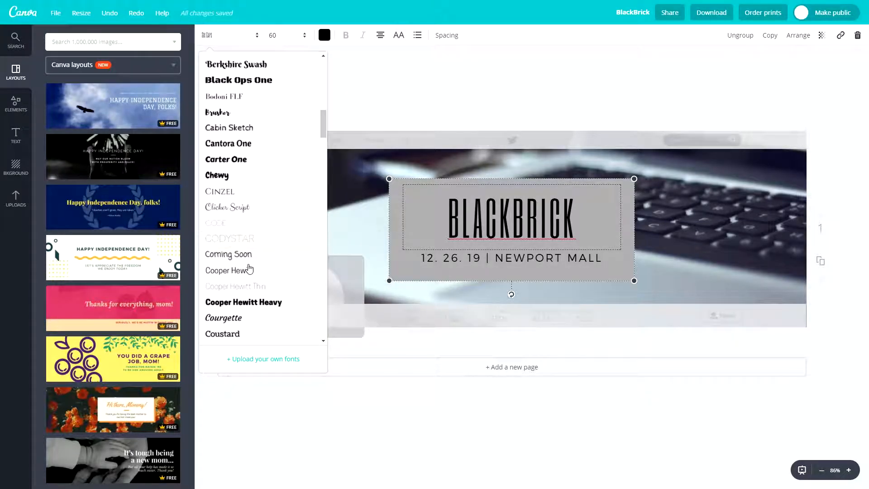
pyautogui.scroll(-2, 246, 271)
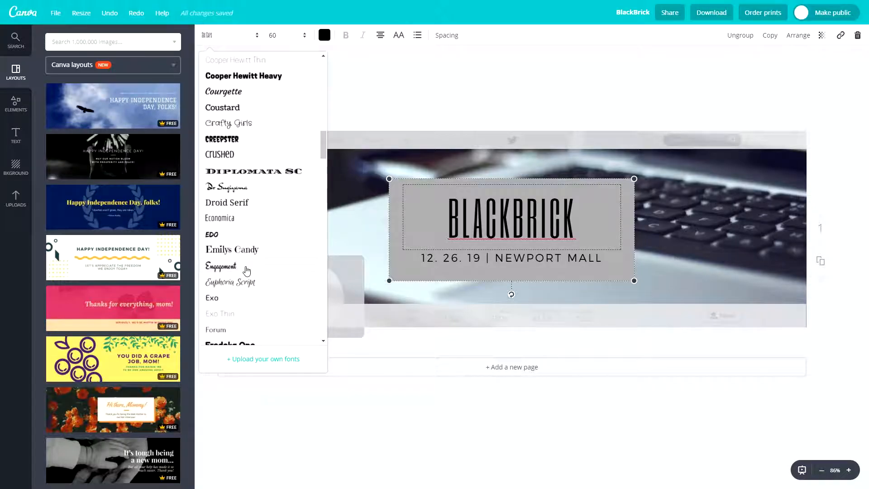
pyautogui.click(238, 232)
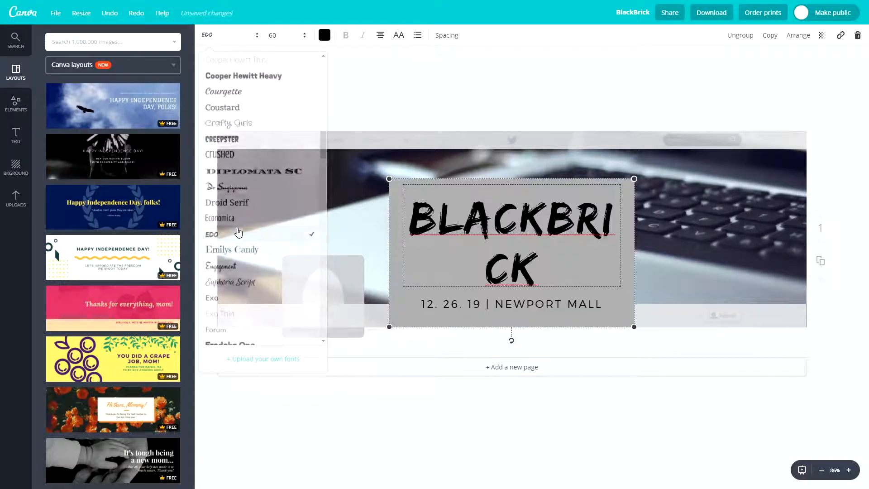
# Step: Try the Oswald and Pacifico fonts on the BLACKBRICK headline
pyautogui.click(217, 39)
pyautogui.scroll(-10, 290, 269)
pyautogui.scroll(-12, 273, 267)
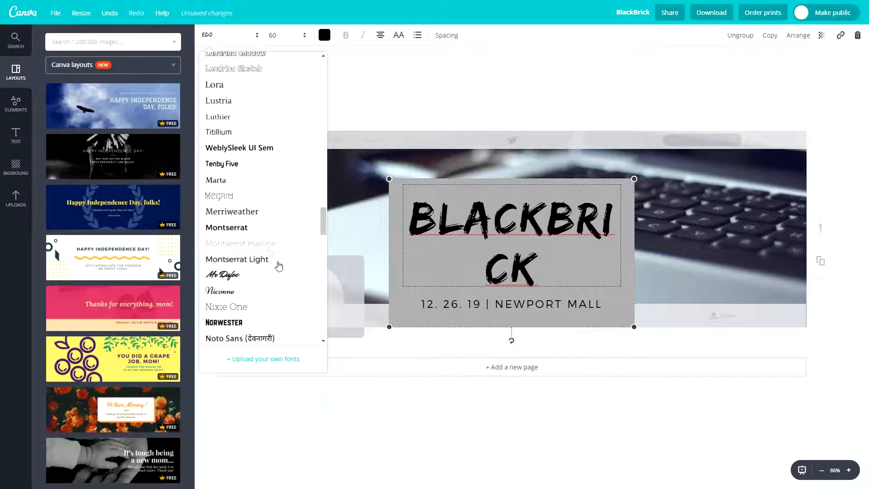
pyautogui.scroll(-9, 247, 269)
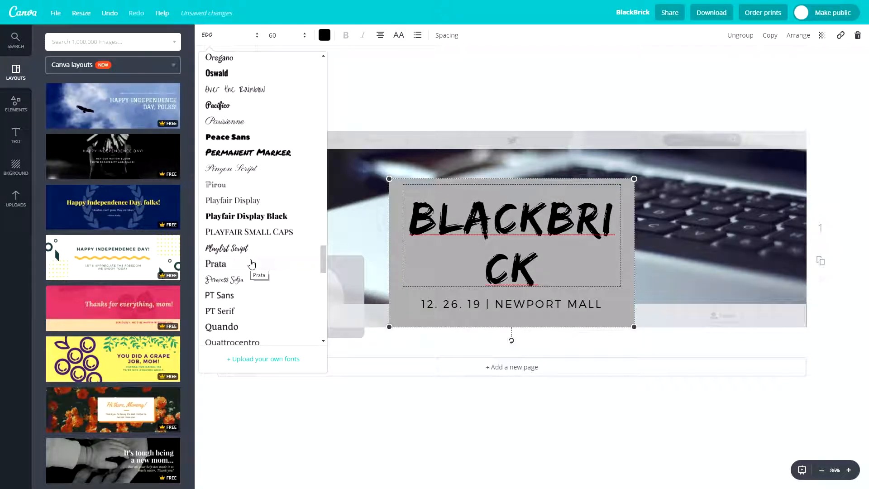
pyautogui.click(228, 74)
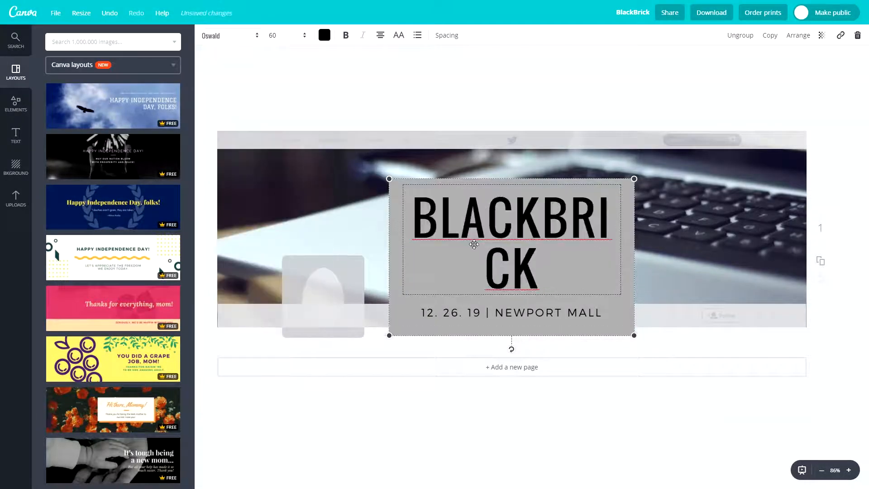
pyautogui.click(213, 36)
pyautogui.scroll(-20, 243, 212)
pyautogui.click(250, 201)
# Step: Set the font of the BLACKBRICK headline to Sifonn
pyautogui.click(249, 36)
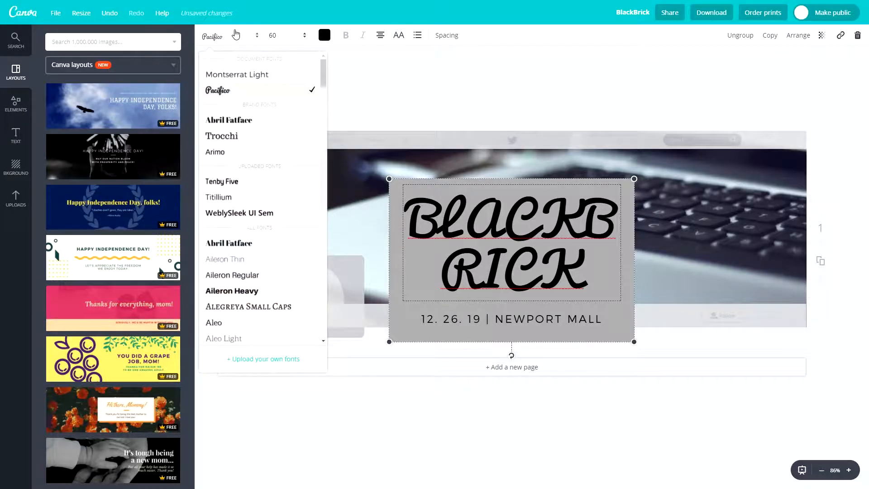
pyautogui.scroll(-15, 271, 163)
pyautogui.scroll(-15, 269, 152)
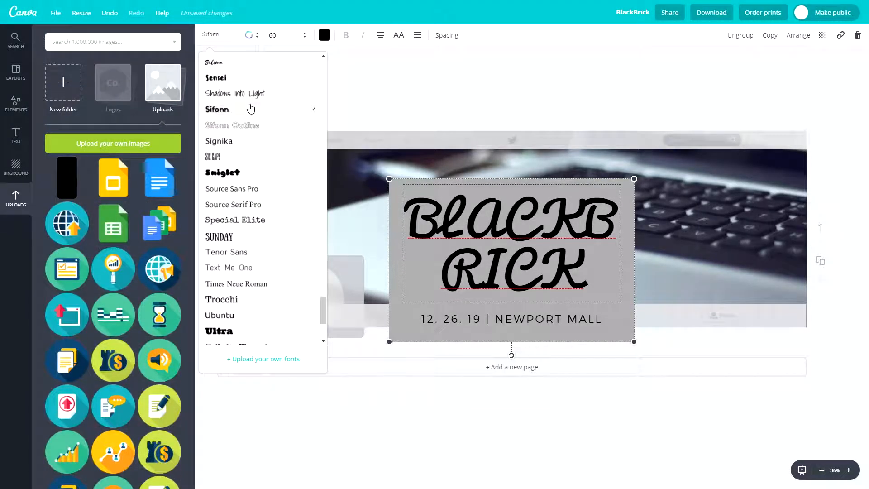
pyautogui.click(250, 109)
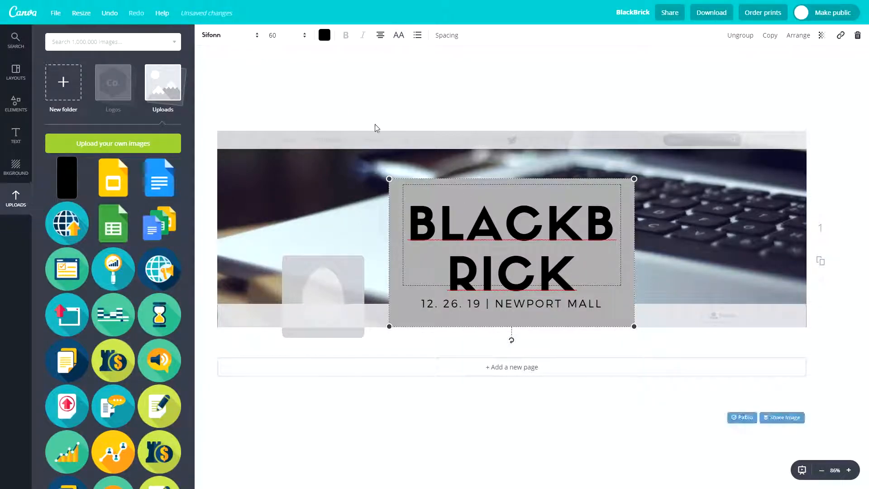
# Step: Set the BLACKBRICK headline's font size to 36, trying 32 and 42 first, and move the title box up slightly
pyautogui.click(291, 36)
pyautogui.click(275, 177)
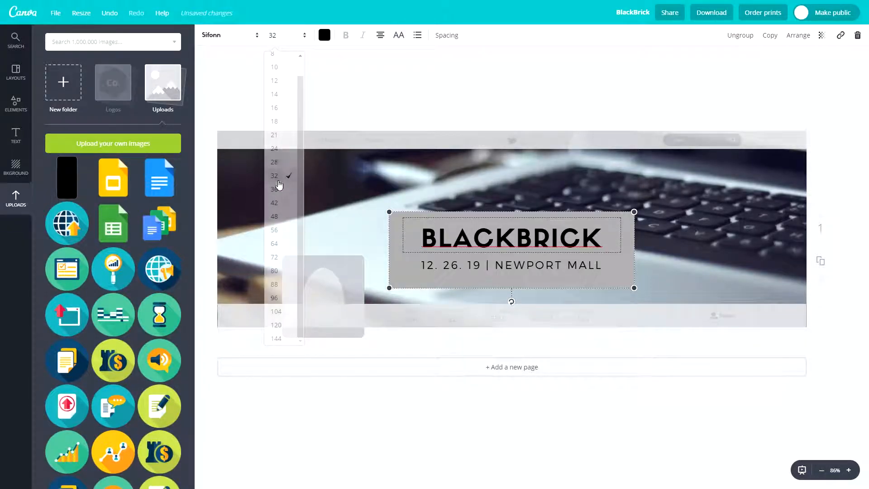
pyautogui.click(272, 35)
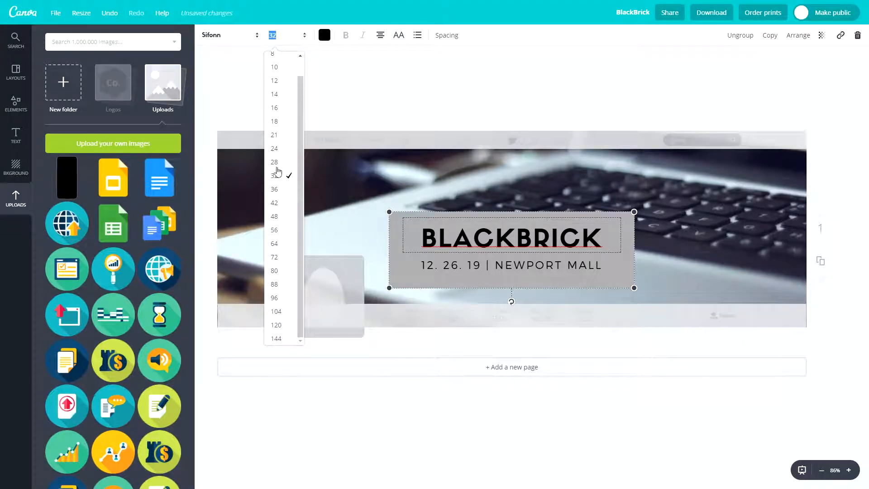
pyautogui.click(273, 203)
pyautogui.click(273, 35)
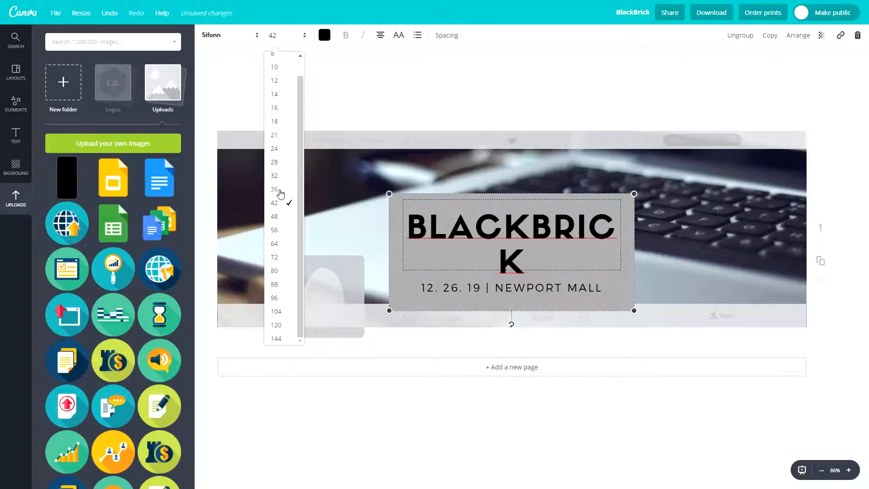
pyautogui.click(275, 189)
pyautogui.moveTo(544, 214); pyautogui.dragTo(544, 194)
pyautogui.click(697, 247)
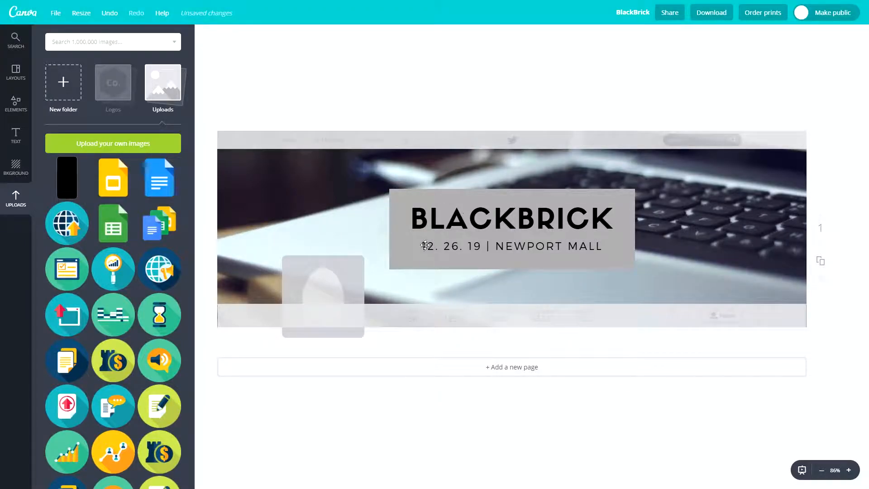
pyautogui.click(470, 253)
pyautogui.click(474, 250)
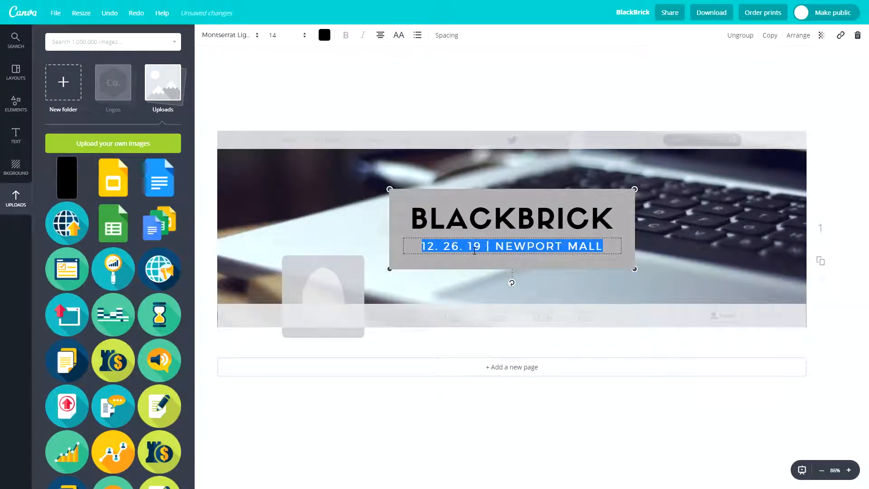
pyautogui.write('www.blackbrick')
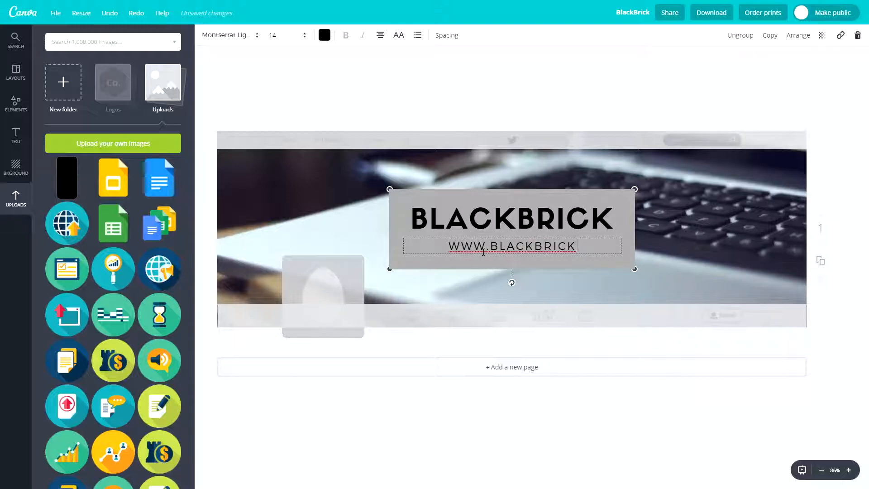
pyautogui.write('training')
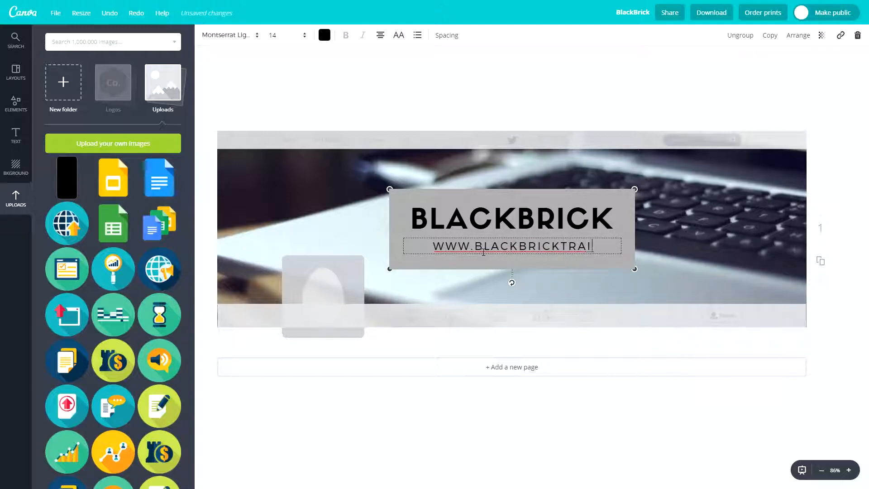
pyautogui.write('.co.uk')
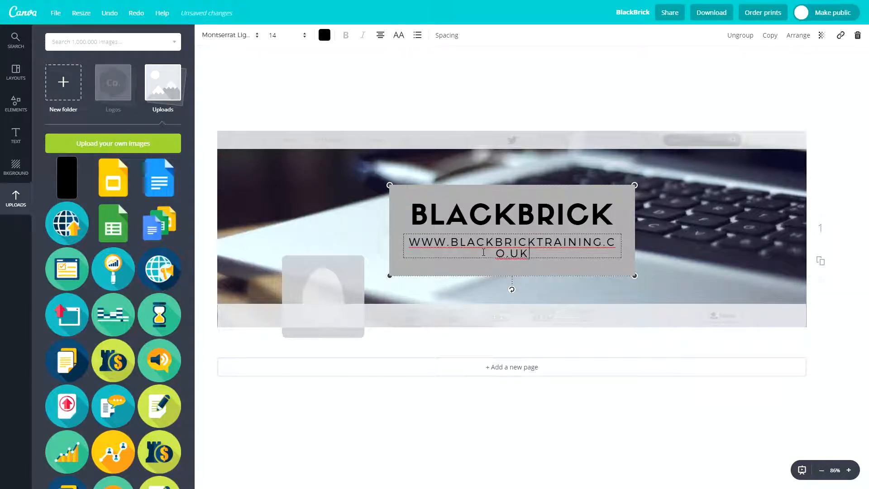
# Step: Set the web address line's font size to 12
pyautogui.click(290, 37)
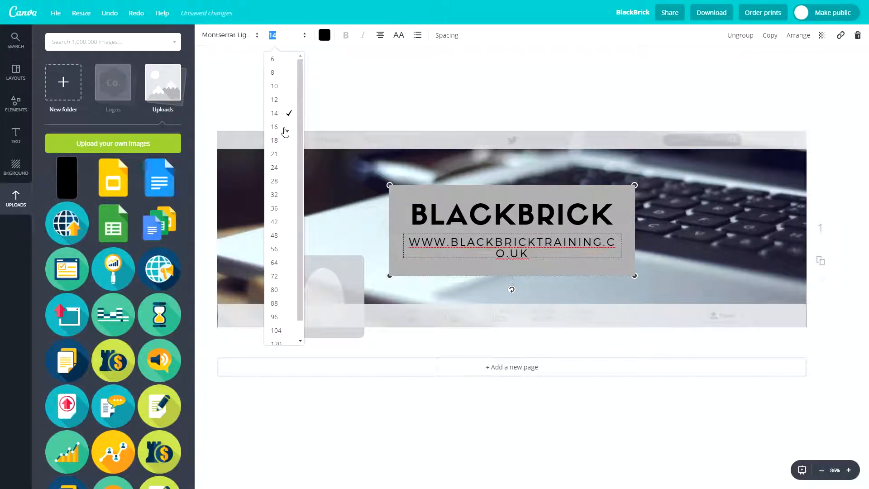
pyautogui.click(275, 101)
pyautogui.click(500, 91)
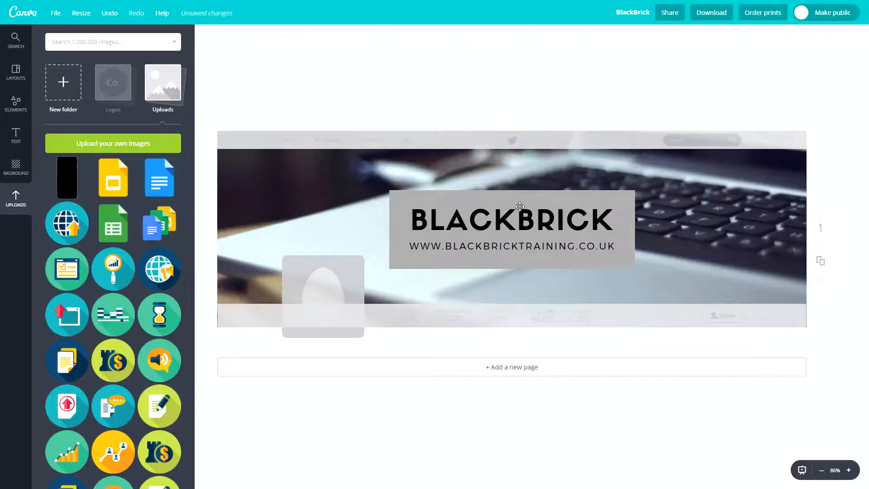
# Step: Recolor the title box white from the default palette, trying cyan, green, black and other colours first
pyautogui.moveTo(517, 194)
pyautogui.mouseDown()
pyautogui.moveTo(514, 202)
pyautogui.moveTo(518, 193)
pyautogui.mouseUp()
pyautogui.click(518, 193)
pyautogui.click(207, 35)
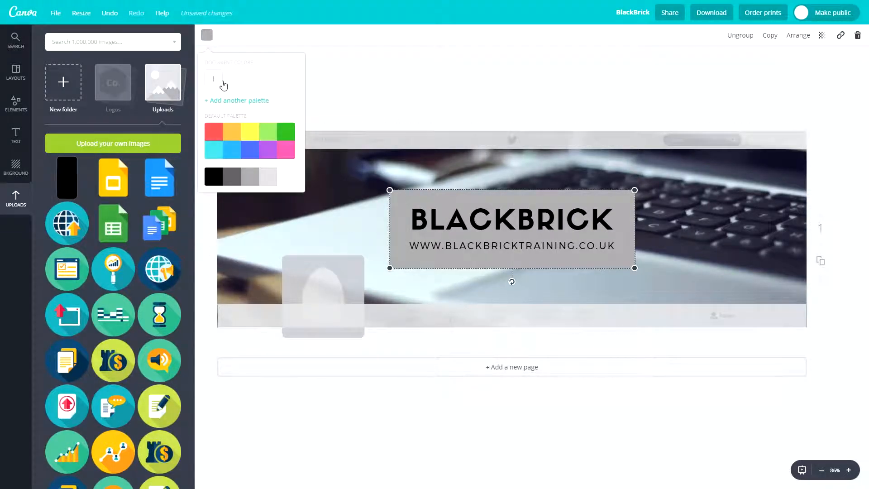
pyautogui.click(212, 152)
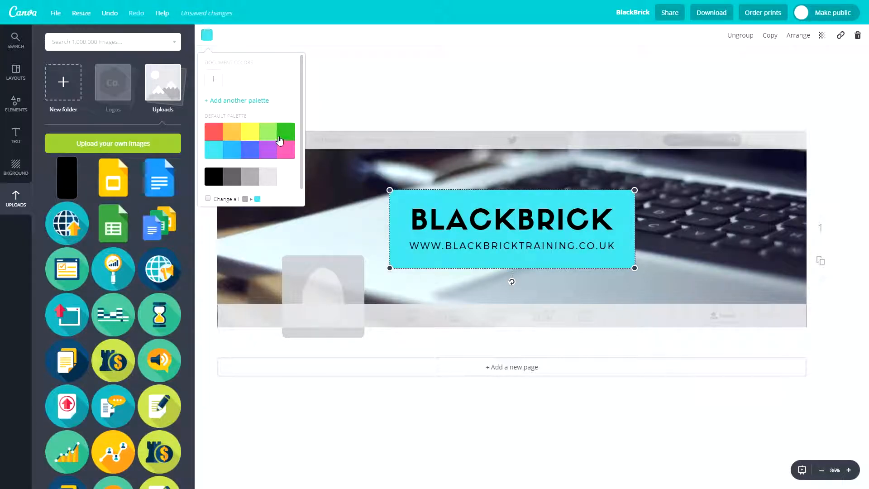
pyautogui.click(279, 142)
pyautogui.click(220, 180)
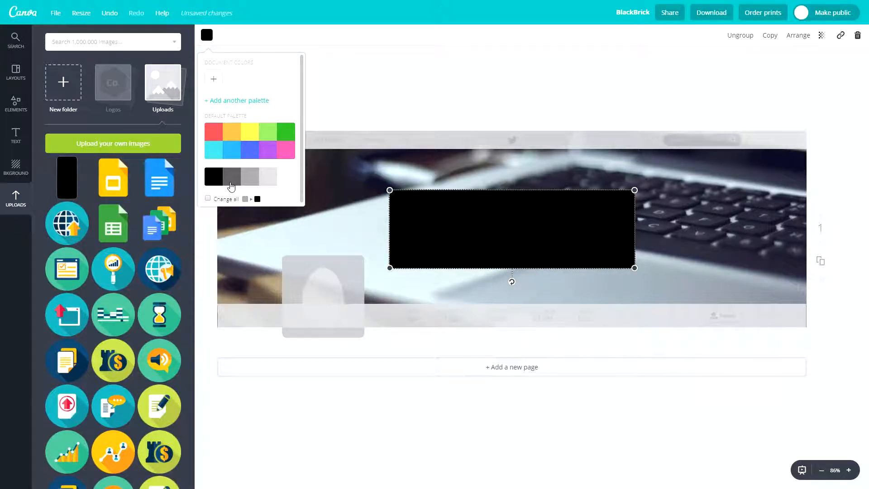
pyautogui.click(229, 183)
pyautogui.click(286, 180)
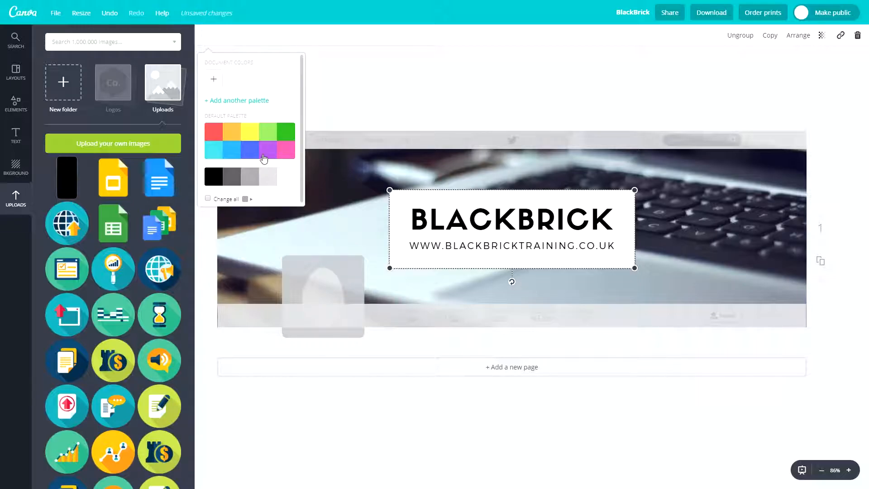
pyautogui.click(252, 152)
pyautogui.click(271, 177)
pyautogui.click(381, 76)
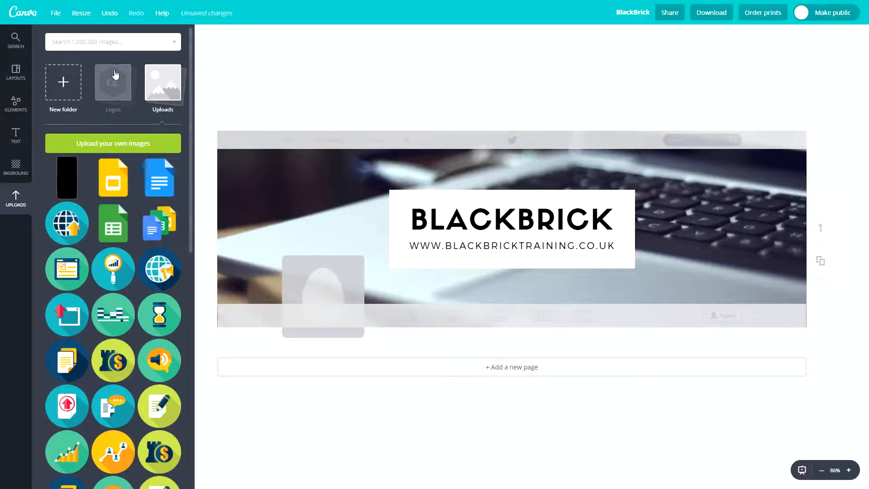
# Step: Search for "facebook", add the dark blue square logo, and shrink it to a small icon beside the profile picture placeholder
pyautogui.click(79, 47)
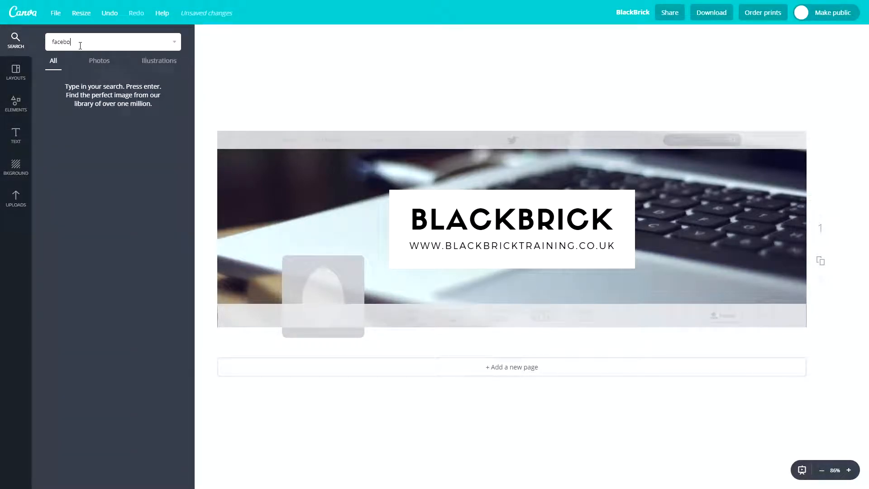
pyautogui.press('Return')
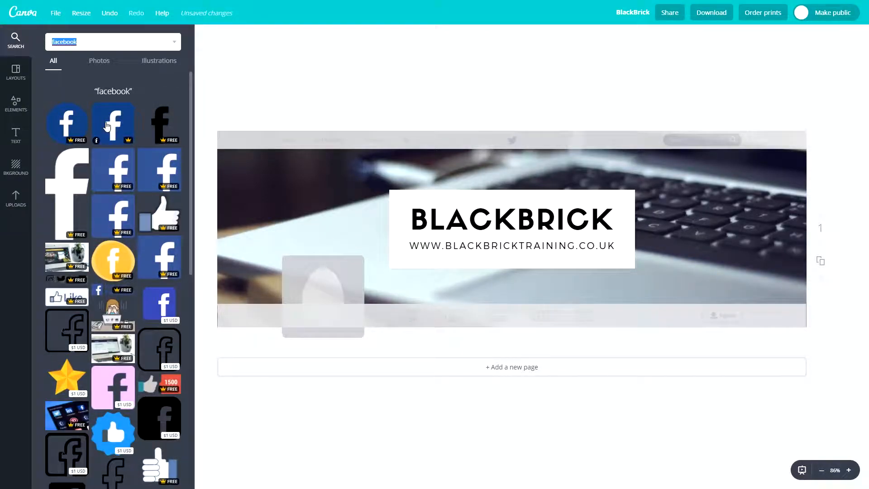
pyautogui.moveTo(604, 136); pyautogui.dragTo(380, 289)
pyautogui.click(407, 291)
pyautogui.click(440, 245)
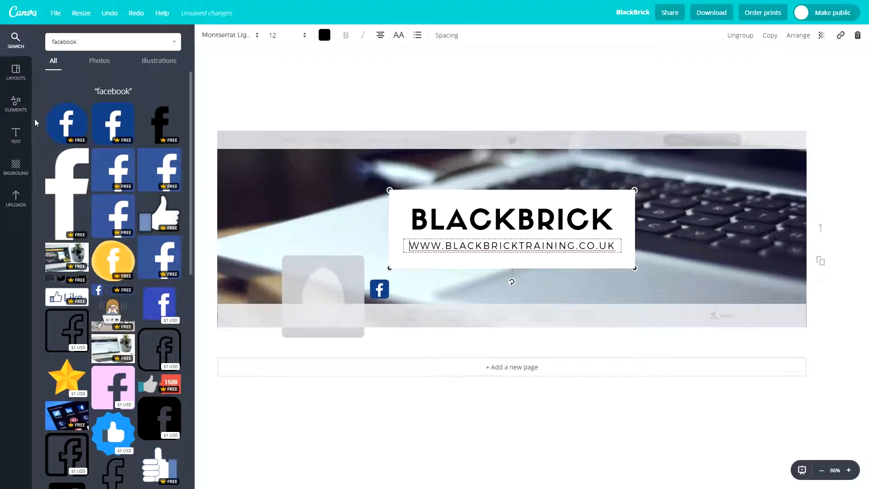
# Step: Add body text reading "/BlackBrickTraining" beside the Facebook icon and narrow its text box to fit
pyautogui.click(15, 135)
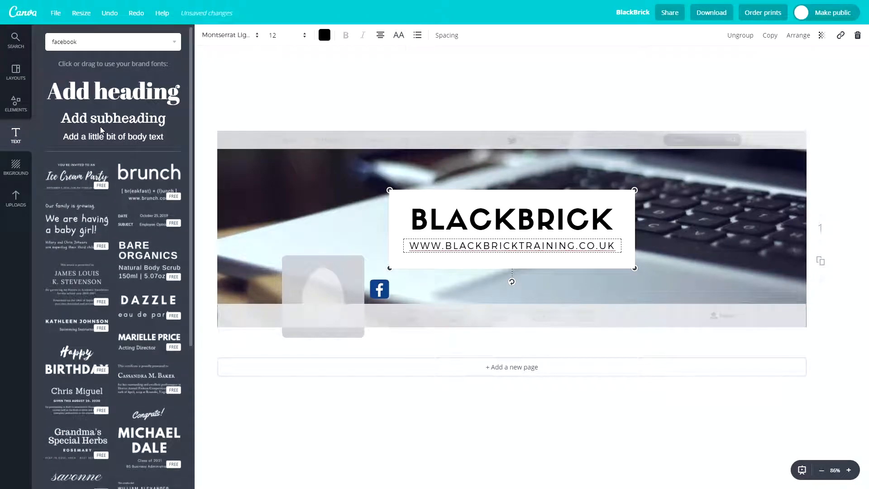
pyautogui.moveTo(99, 135); pyautogui.dragTo(451, 255)
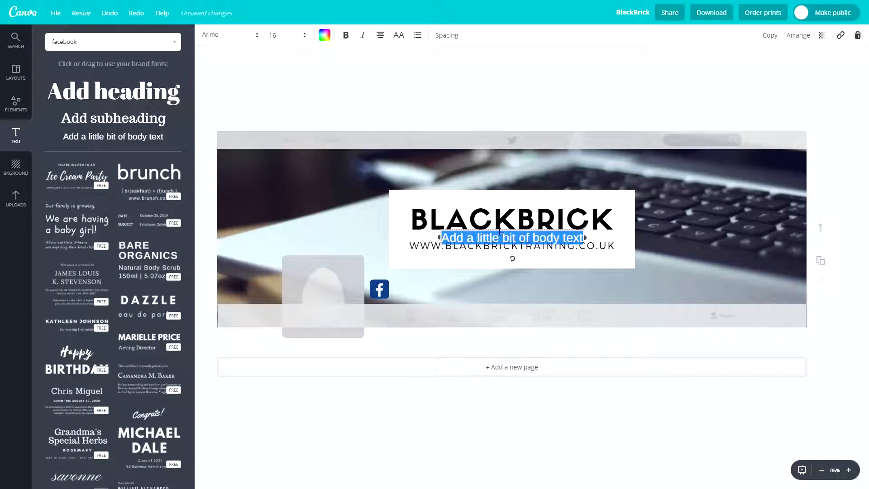
pyautogui.moveTo(496, 227); pyautogui.dragTo(452, 278)
pyautogui.write('/BlackBrick')
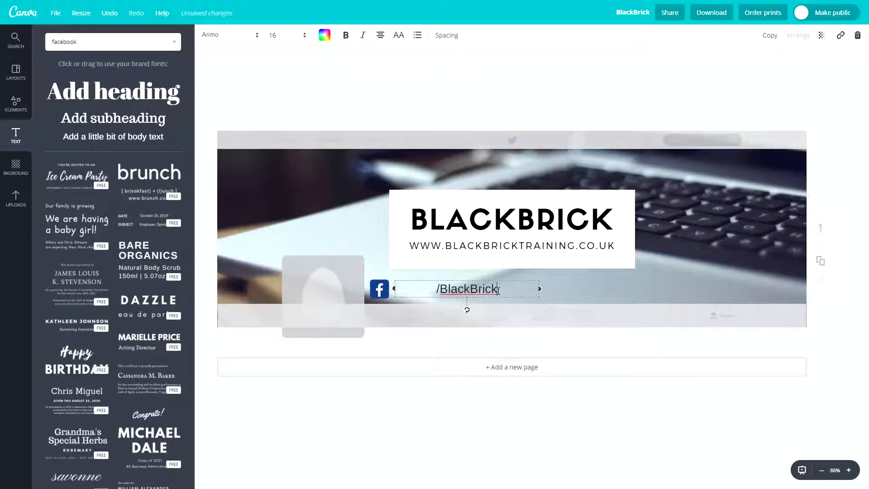
pyautogui.write('Training')
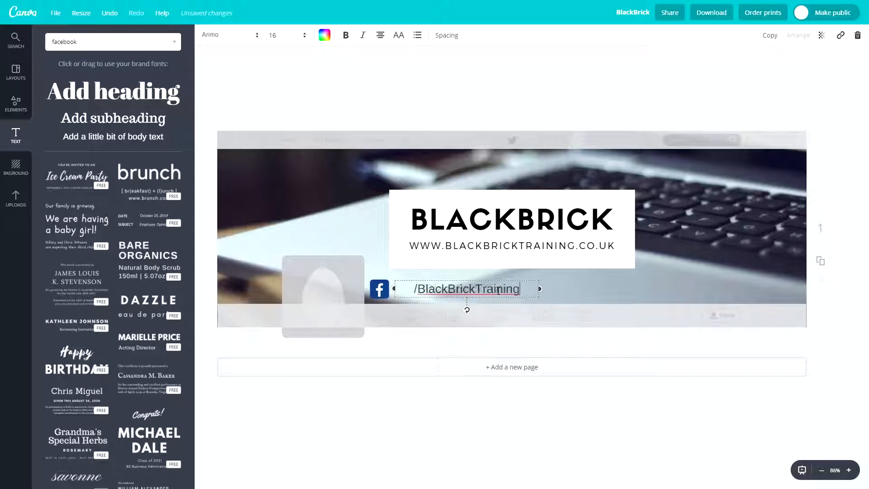
pyautogui.moveTo(540, 288); pyautogui.dragTo(505, 290)
pyautogui.click(467, 282)
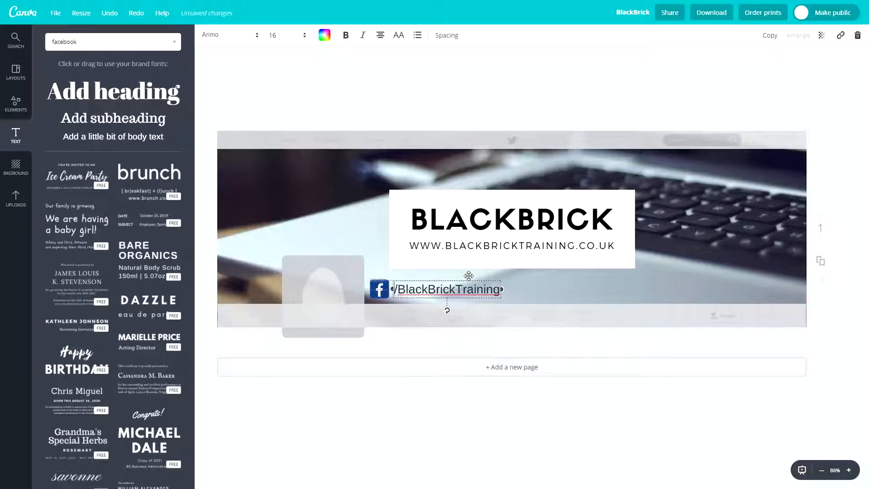
# Step: Search for "instagram", add the colourful gradient logo, shrink it to match the Facebook icon, and place it after the /BlackBrickTraining text
pyautogui.click(82, 43)
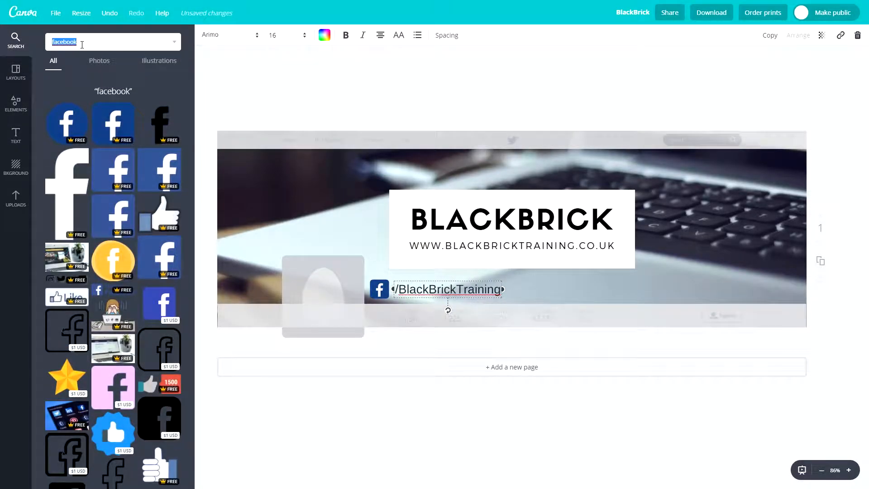
pyautogui.write('instagram')
pyautogui.press('Return')
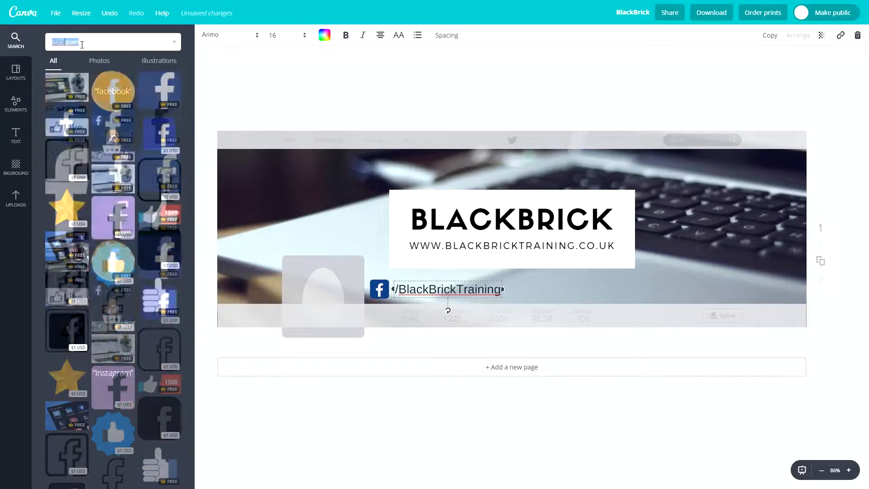
pyautogui.click(103, 150)
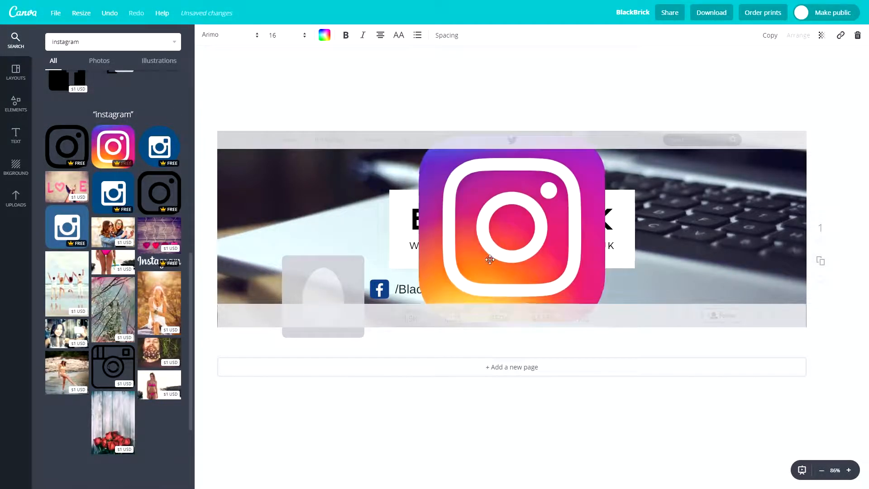
pyautogui.moveTo(603, 136); pyautogui.dragTo(457, 284)
pyautogui.moveTo(454, 295); pyautogui.dragTo(516, 290)
# Step: Duplicate the /BlackBrickTraining text and place the copy beside the Instagram icon, in line with the original
pyautogui.click(462, 279)
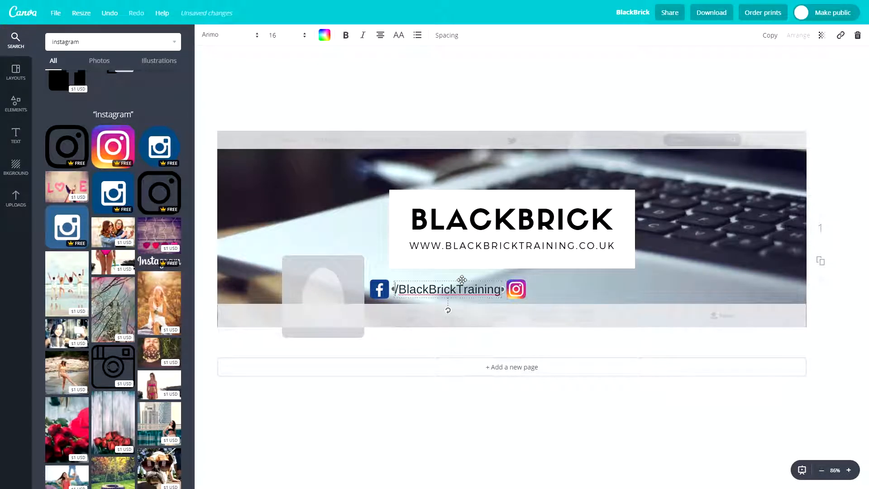
pyautogui.click(455, 280)
pyautogui.hotkey('ctrl', 'd')
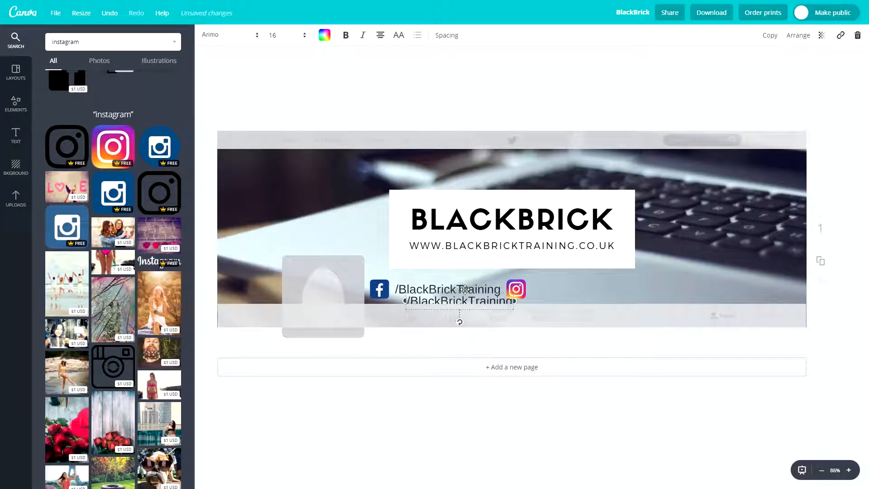
pyautogui.moveTo(477, 291); pyautogui.dragTo(598, 279)
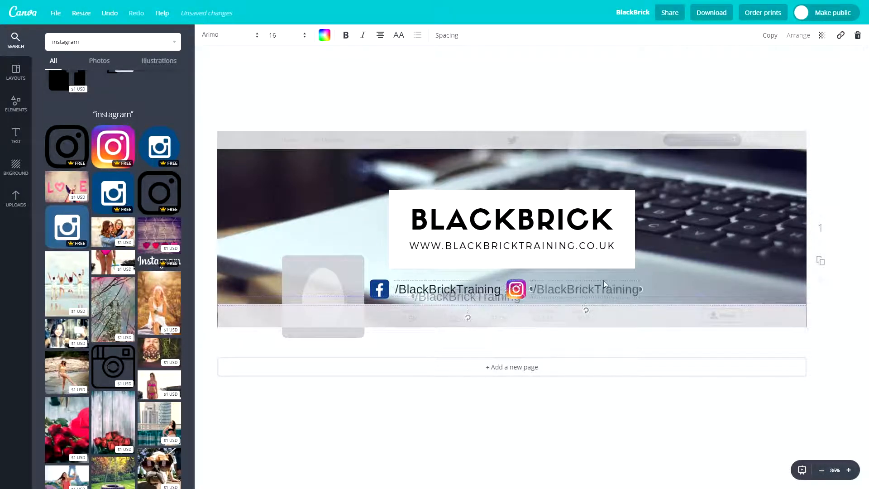
pyautogui.click(533, 288)
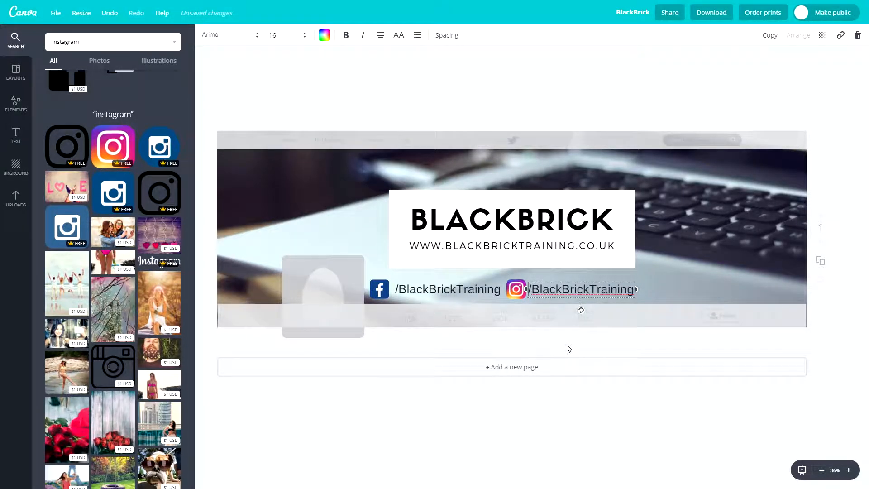
pyautogui.press('BackSpace')
pyautogui.write('@')
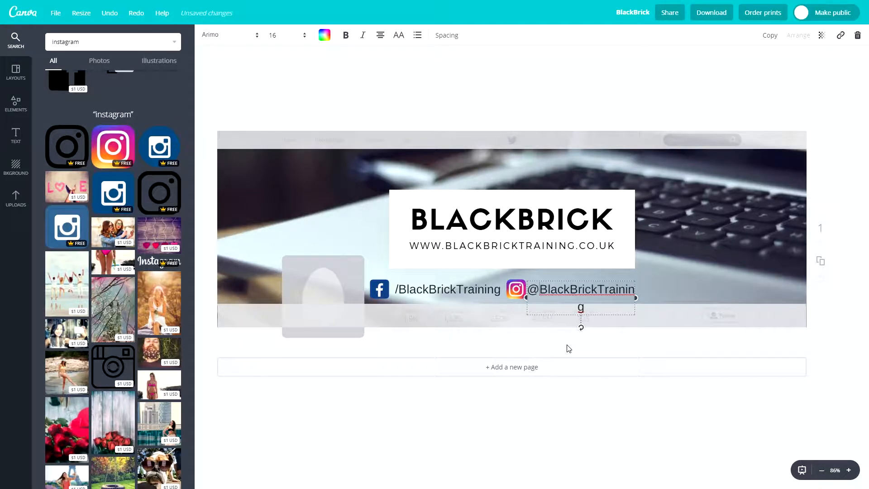
pyautogui.moveTo(637, 302); pyautogui.dragTo(648, 303)
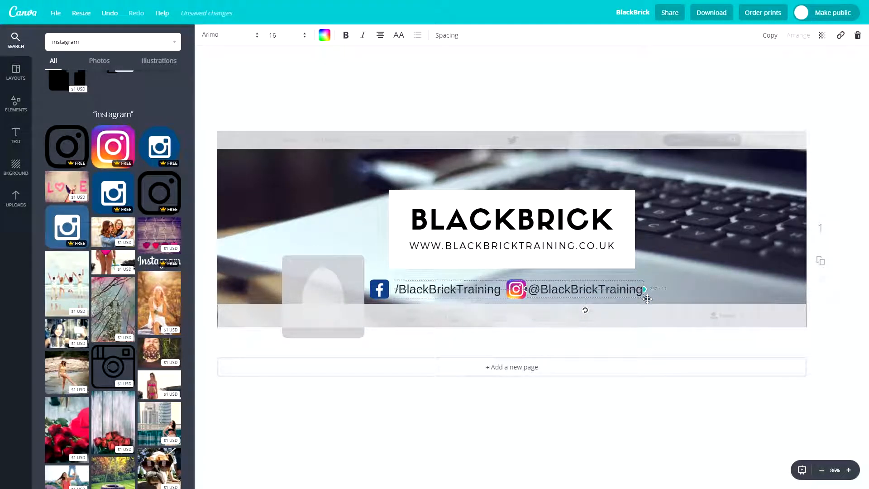
# Step: Set the font of both the Facebook and Instagram handles to Tenby Five
pyautogui.click(446, 289)
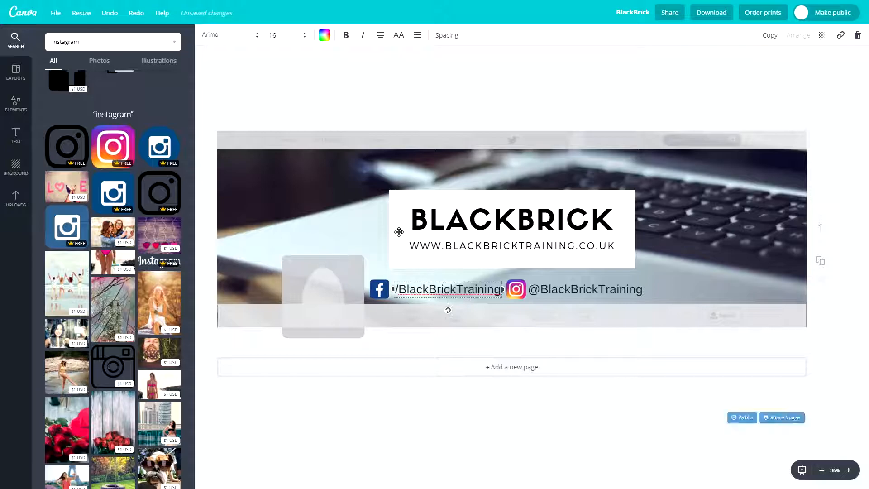
pyautogui.click(247, 38)
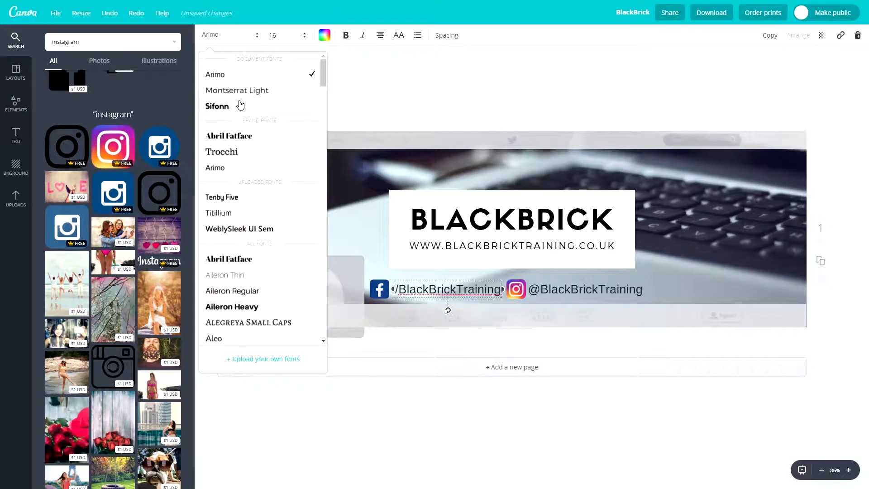
pyautogui.click(240, 90)
pyautogui.hotkey('ctrl', 'z')
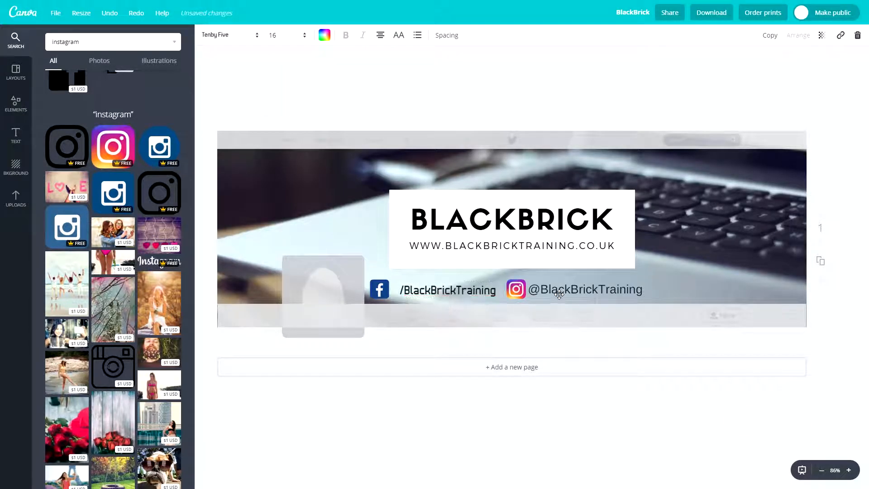
pyautogui.click(222, 40)
pyautogui.click(242, 91)
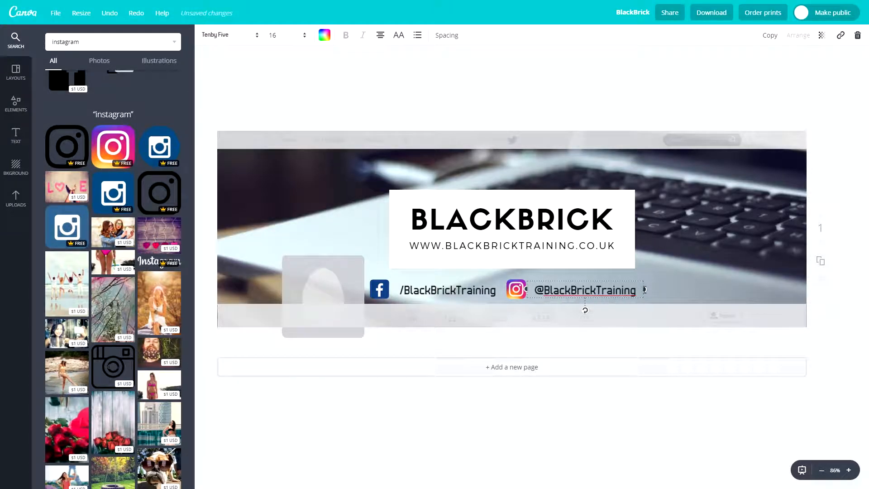
# Step: Narrow both handle text boxes to fit their text and shift the Instagram icon slightly closer to the Facebook handle
pyautogui.moveTo(646, 289); pyautogui.dragTo(637, 290)
pyautogui.click(489, 290)
pyautogui.moveTo(504, 292); pyautogui.dragTo(497, 293)
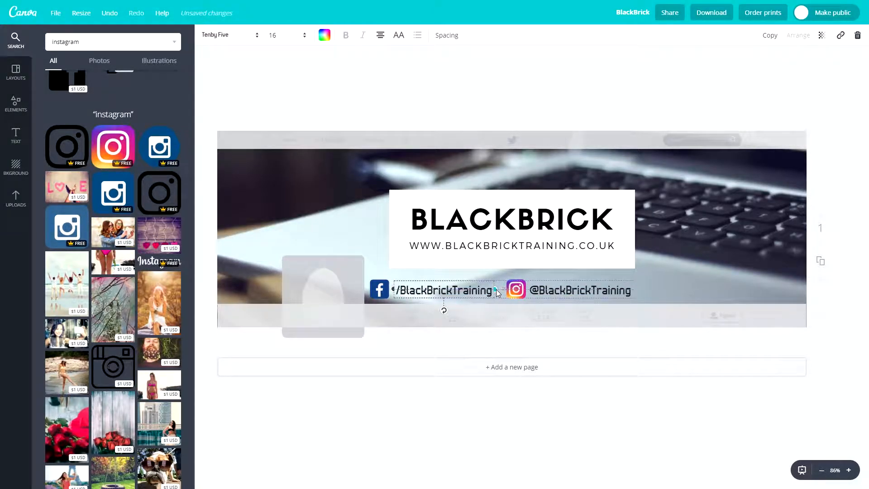
pyautogui.click(673, 287)
pyautogui.moveTo(509, 291); pyautogui.dragTo(505, 290)
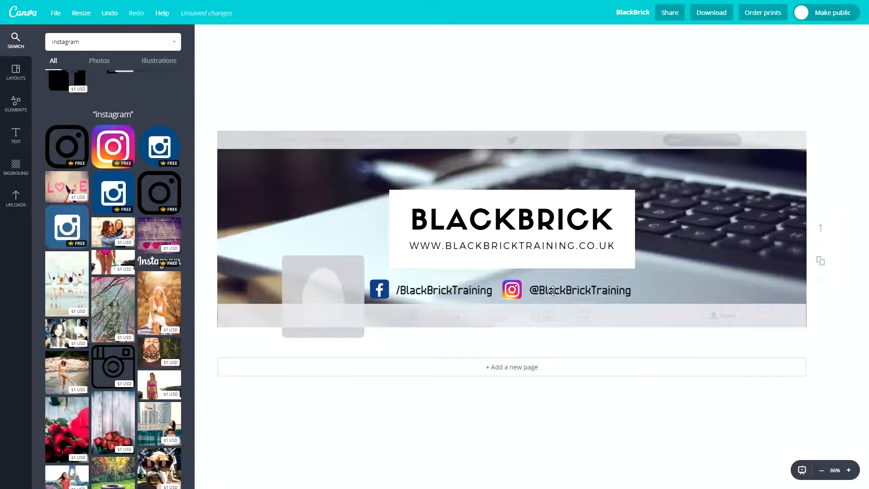
# Step: Search for "snapchat", add the yellow square logo, and shrink it to match the other icons, placed after the Instagram handle
pyautogui.doubleClick(72, 40)
pyautogui.write('snapchat')
pyautogui.press('Return')
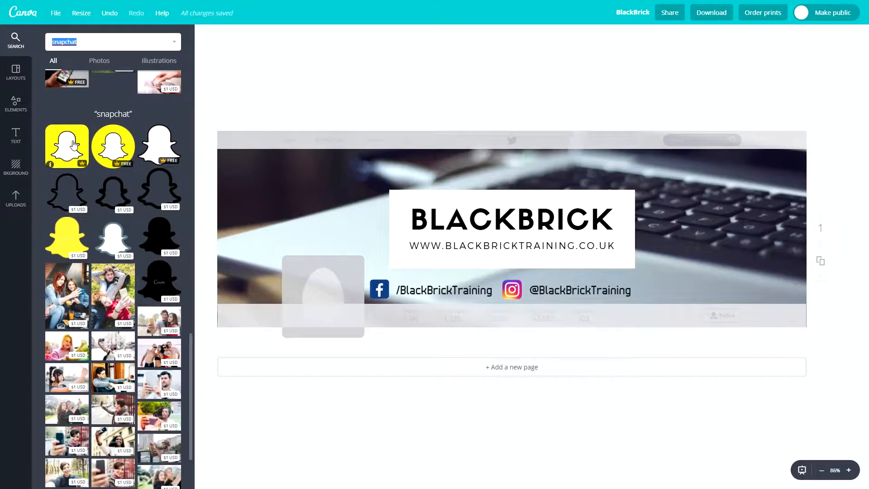
pyautogui.click(67, 146)
pyautogui.moveTo(565, 176); pyautogui.dragTo(657, 278)
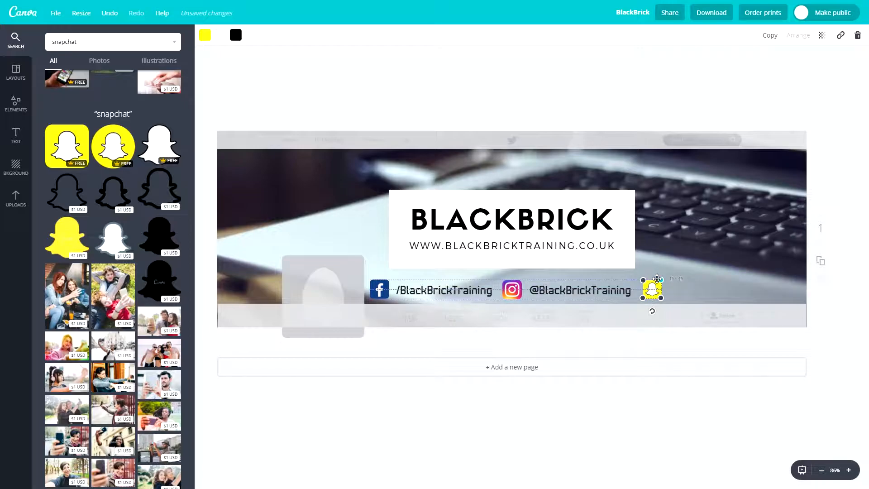
pyautogui.click(599, 290)
pyautogui.hotkey('ctrl', 'd')
pyautogui.moveTo(601, 291); pyautogui.dragTo(756, 292)
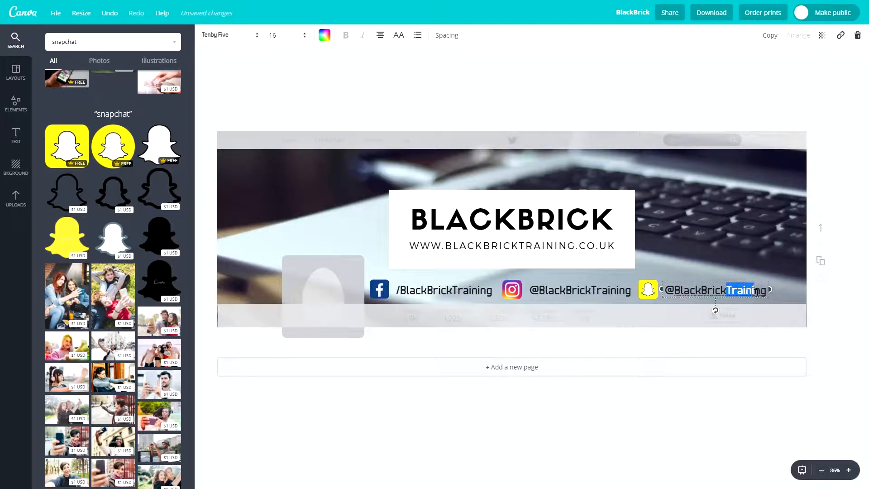
pyautogui.write('Learn')
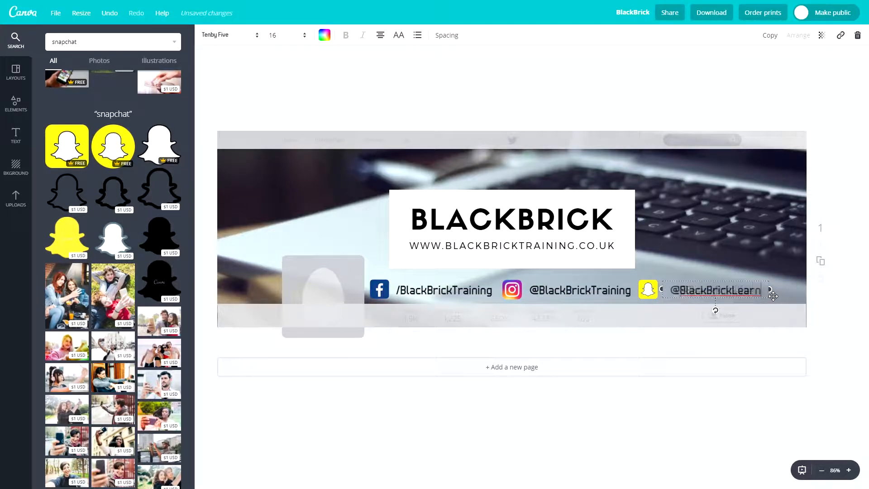
pyautogui.moveTo(773, 289); pyautogui.dragTo(760, 289)
pyautogui.click(833, 175)
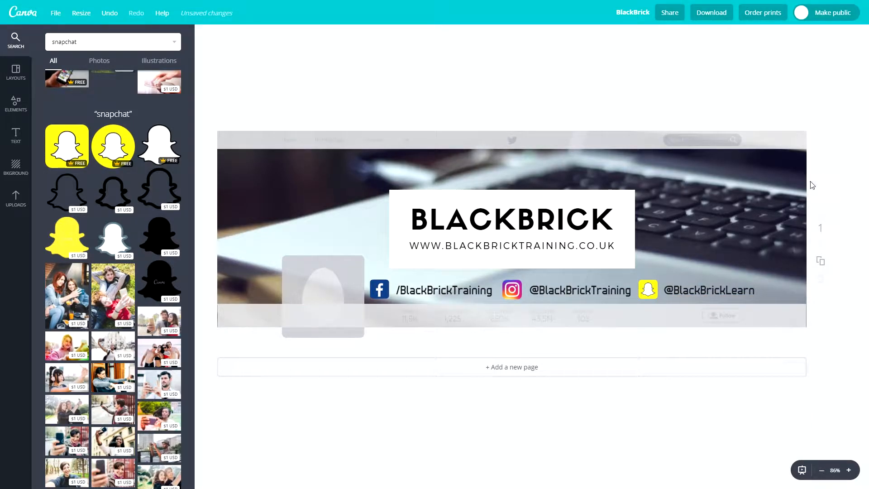
pyautogui.click(53, 13)
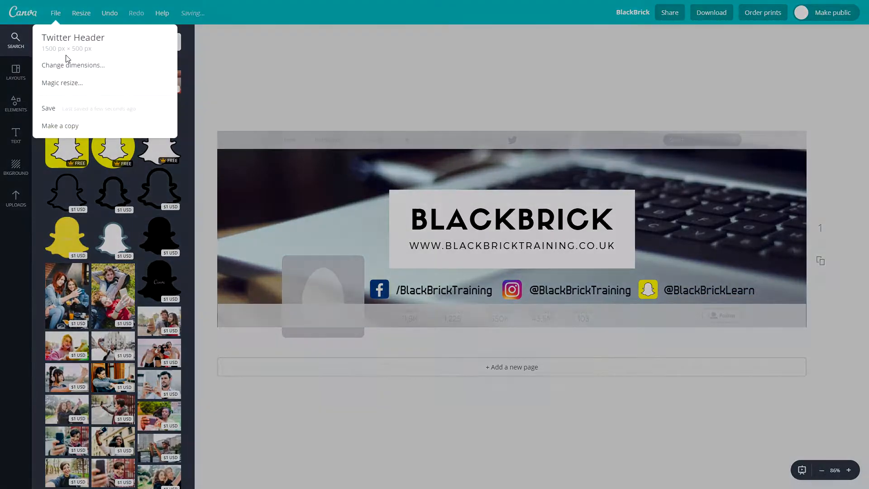
pyautogui.click(55, 107)
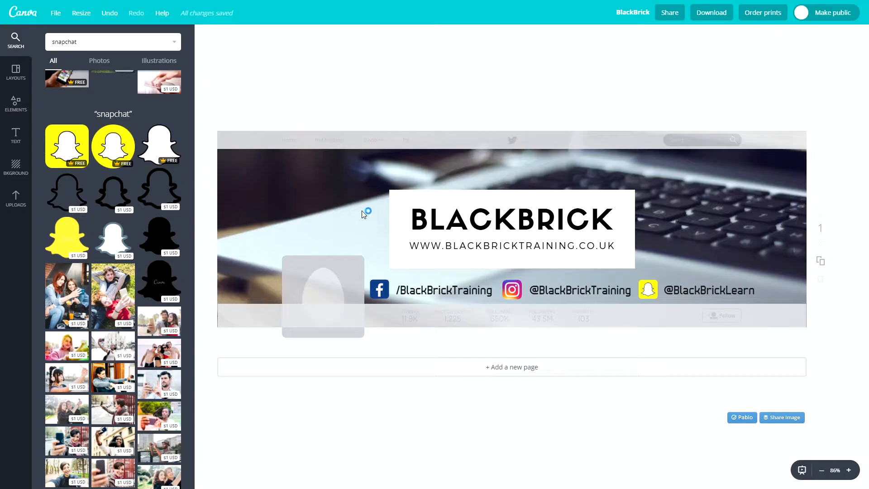
# Step: Tighten the row by moving the Instagram handle, Snapchat icon and Snapchat handle slightly towards the Facebook icon, and save the design
pyautogui.moveTo(571, 291); pyautogui.dragTo(569, 291)
pyautogui.moveTo(644, 290); pyautogui.dragTo(680, 290)
pyautogui.click(794, 168)
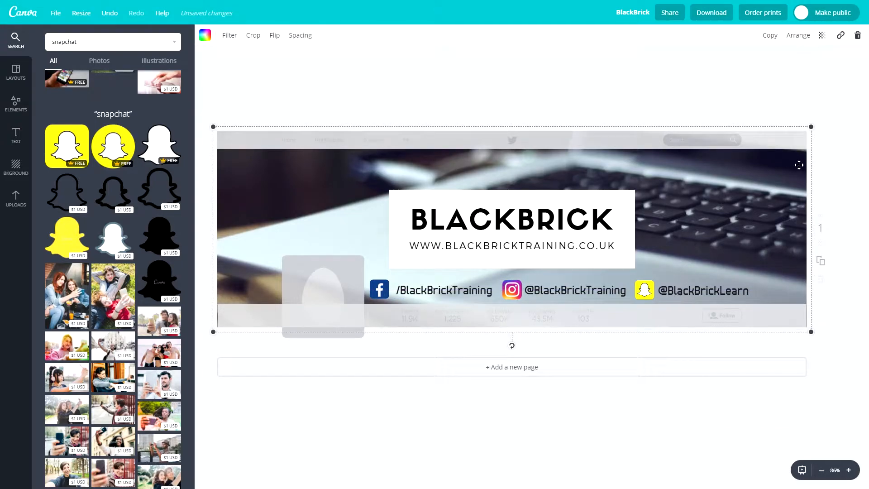
pyautogui.click(820, 156)
pyautogui.click(56, 12)
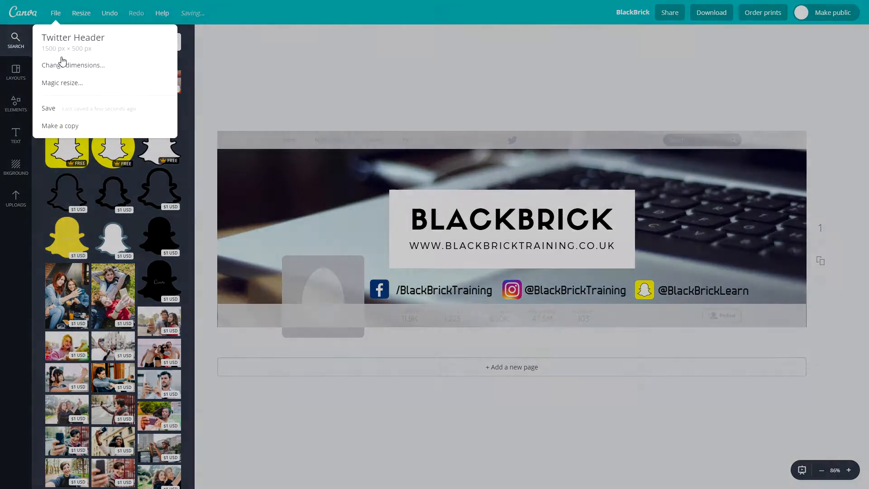
pyautogui.click(49, 109)
# Step: Rename the design as "twitter banner"
pyautogui.click(632, 12)
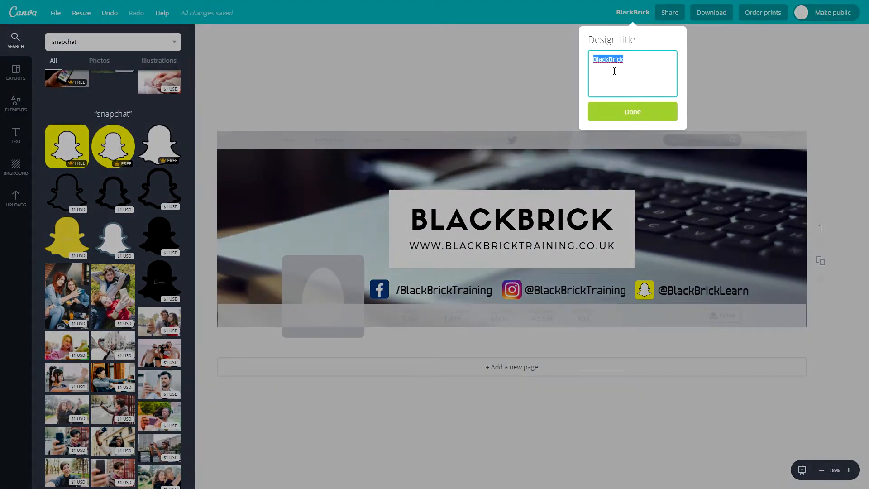
pyautogui.write('twitter banner')
pyautogui.press('Return')
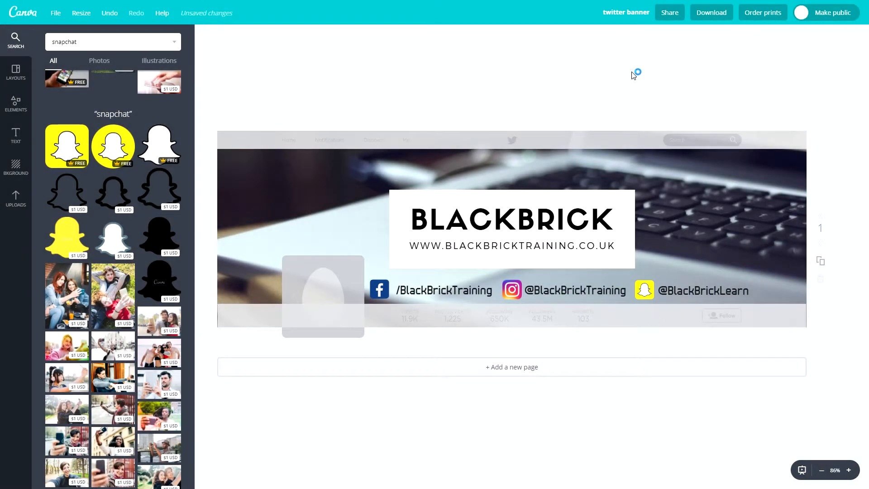